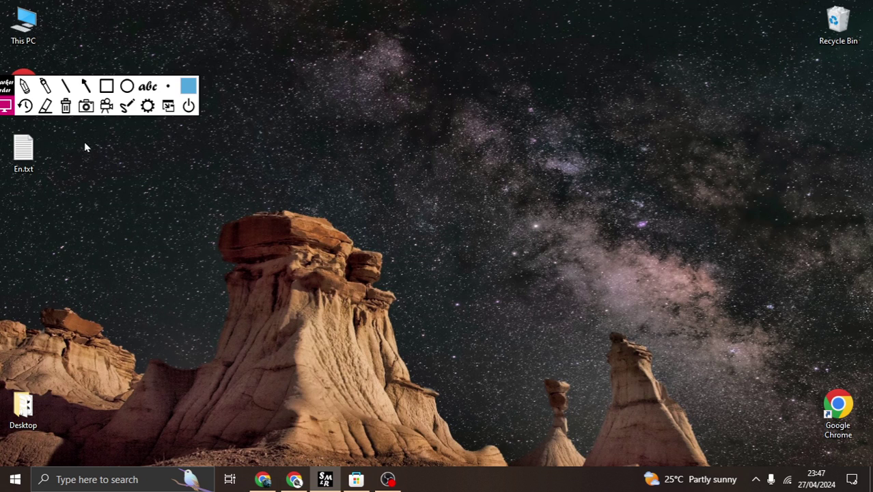
Draw two blue freehand strokes over the rock and sky, then clear them
left_click(24, 85)
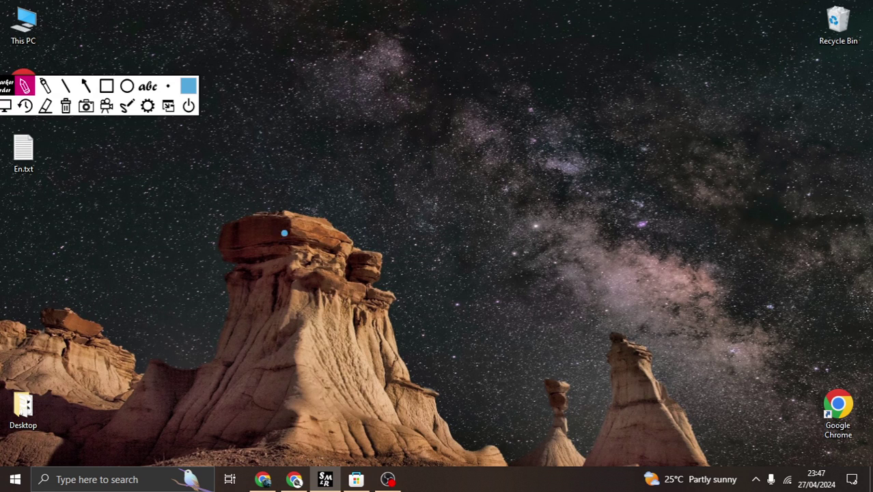
mouse_move(248, 214)
left_mouse_down()
mouse_move(461, 164)
mouse_move(404, 134)
left_mouse_up()
left_click_drag(184, 259, 546, 176)
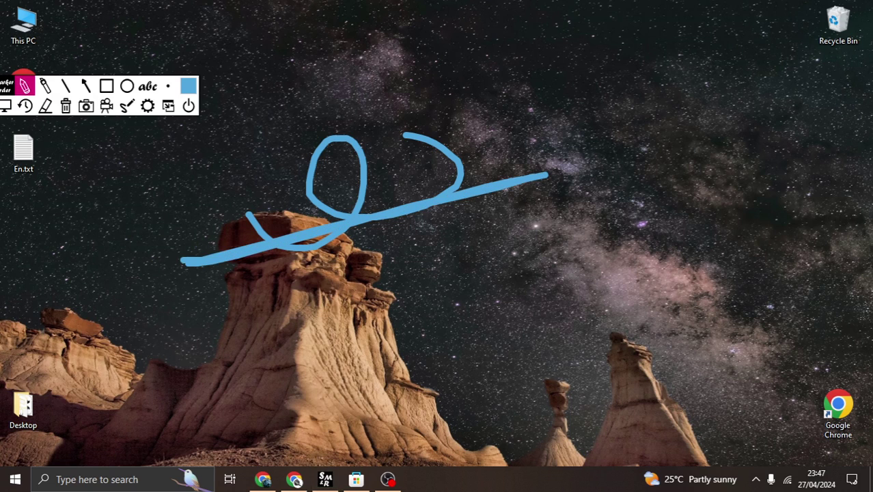
left_click(66, 107)
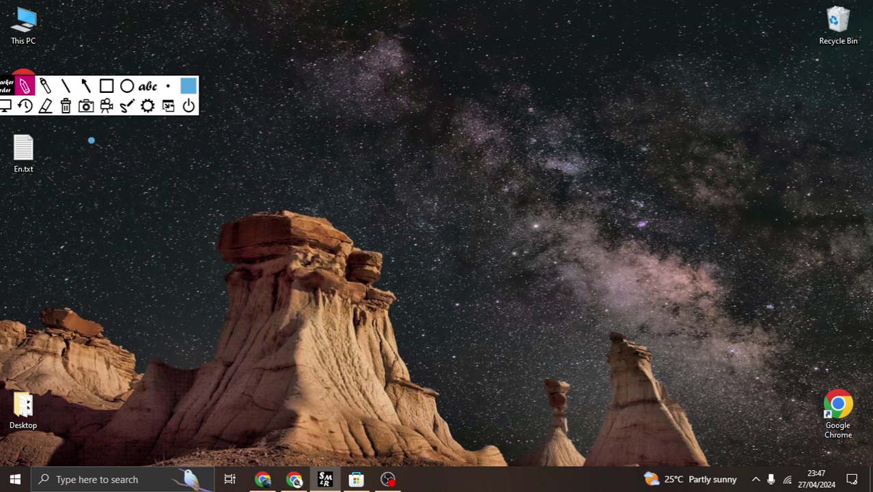
Draw a blue arrow from the rock into the sky, then clear it
left_click(85, 85)
left_click_drag(227, 250, 543, 17)
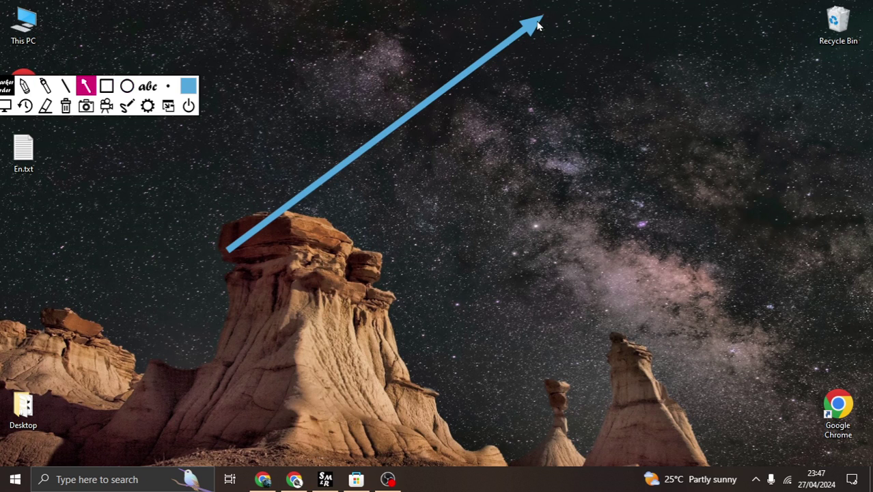
left_click(66, 106)
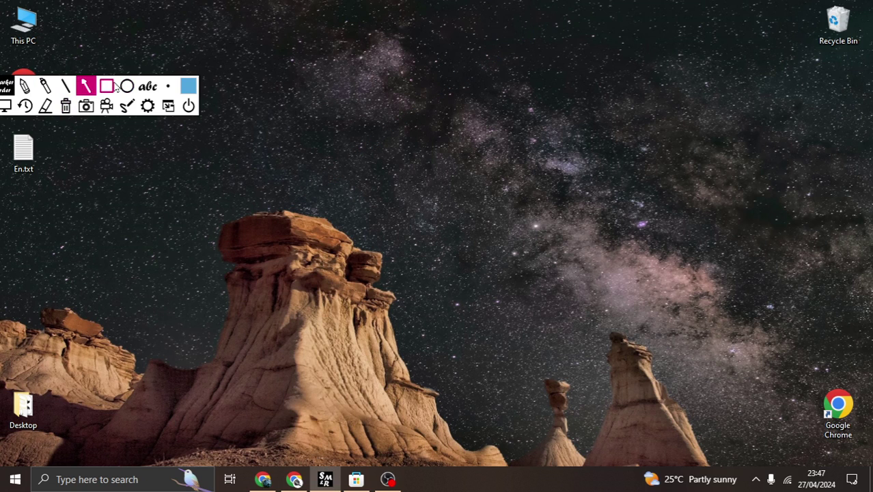
Draw a blue rectangle in the upper sky, clear it, and release the overlay for normal desktop use
left_click(106, 86)
left_click_drag(409, 13, 560, 220)
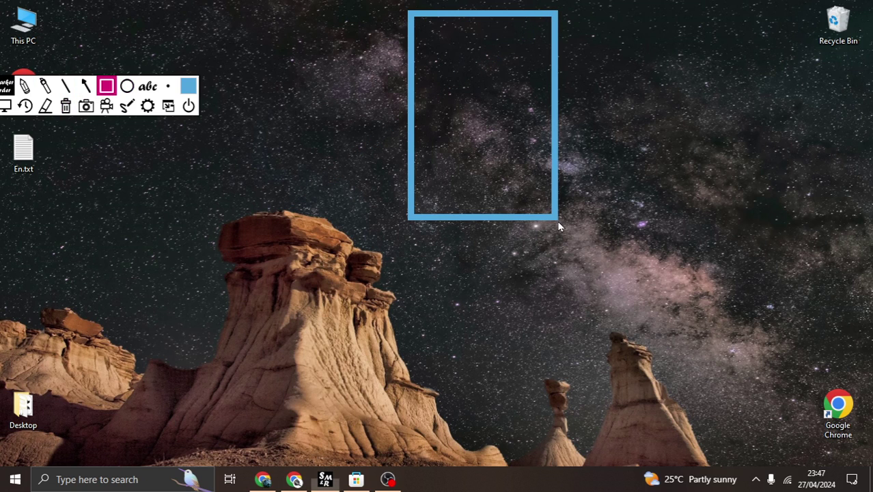
left_click(67, 106)
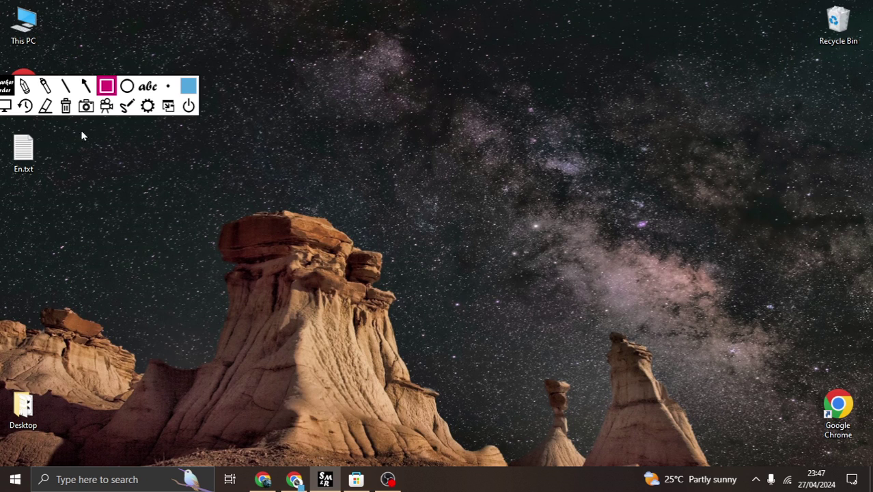
left_click(6, 107)
Browse the epicpen.com page in Chrome down to the Basic and Pro pricing plans, then minimize Chrome
left_click(296, 478)
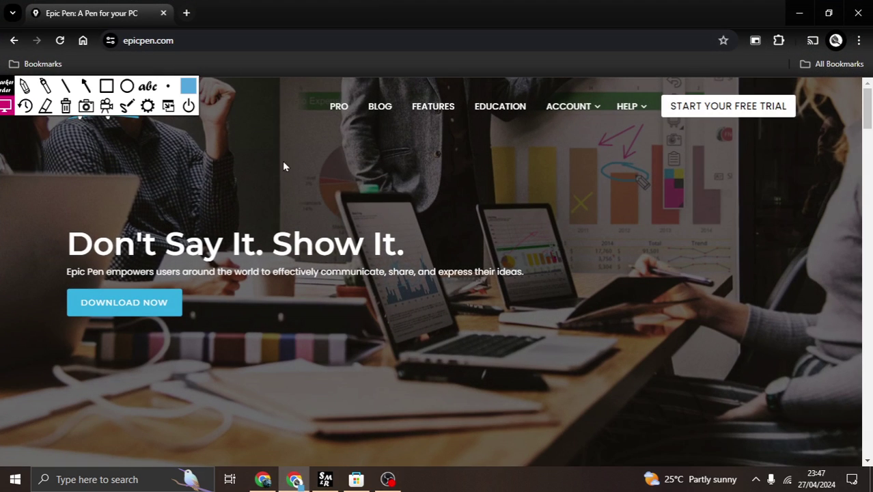
scroll(335, 181, "down", 1)
scroll(529, 182, "down", 2)
scroll(488, 195, "down", 2)
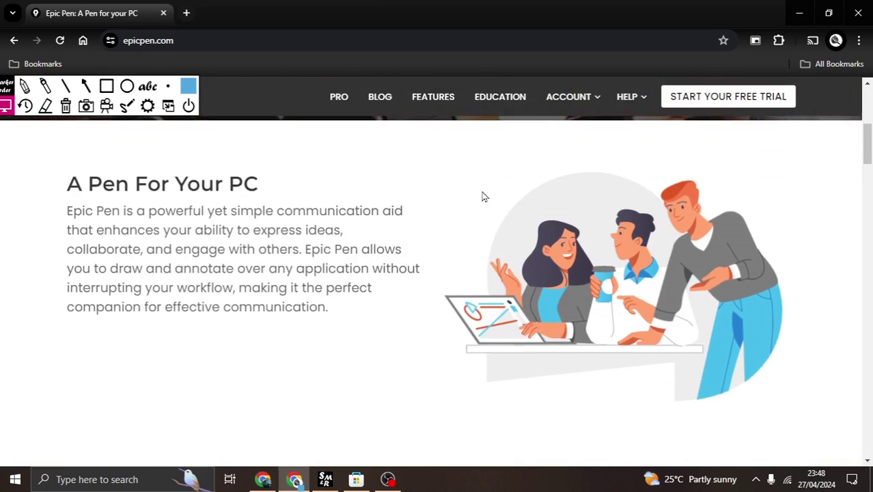
scroll(444, 202, "down", 3)
scroll(362, 216, "down", 3)
scroll(293, 225, "down", 2)
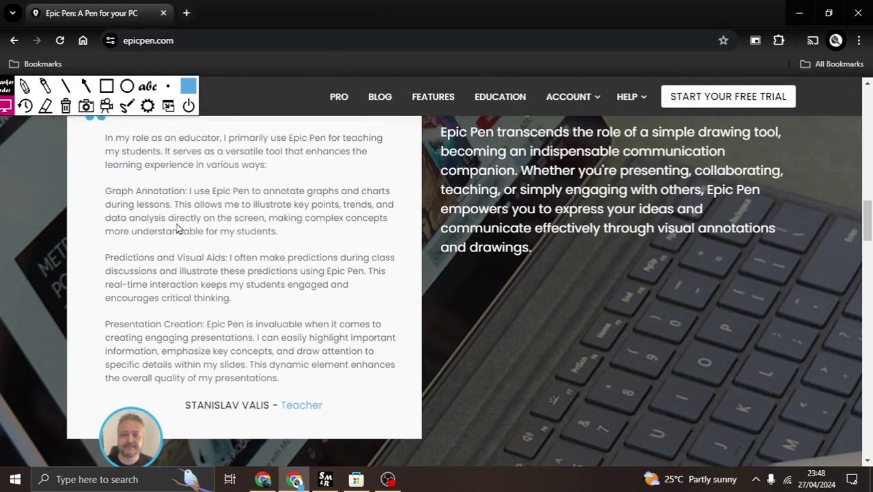
scroll(177, 230, "down", 3)
scroll(345, 256, "down", 3)
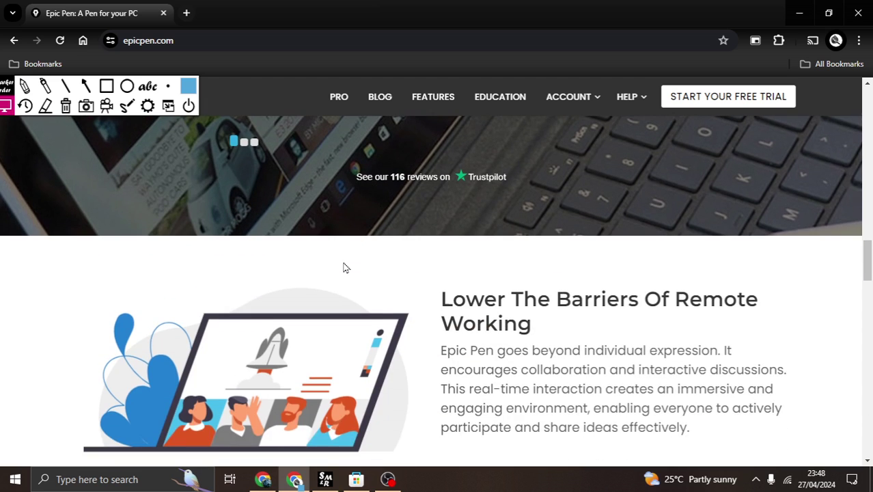
scroll(343, 267, "down", 2)
scroll(342, 267, "down", 3)
scroll(334, 267, "down", 3)
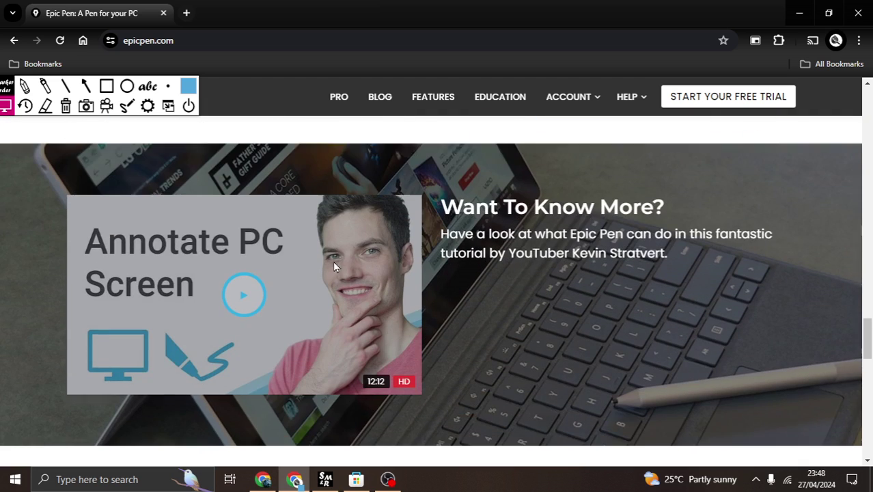
scroll(332, 260, "down", 4)
scroll(356, 254, "down", 3)
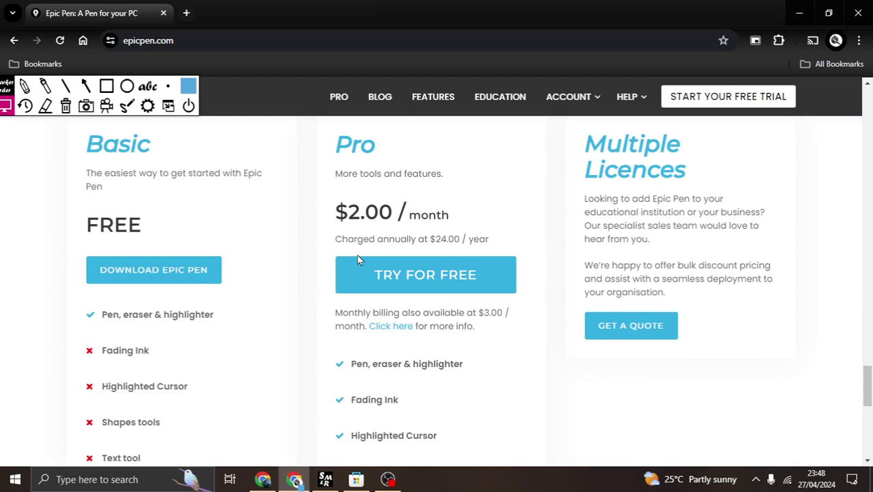
scroll(352, 334, "down", 2)
scroll(343, 312, "down", 3)
scroll(343, 312, "up", 2)
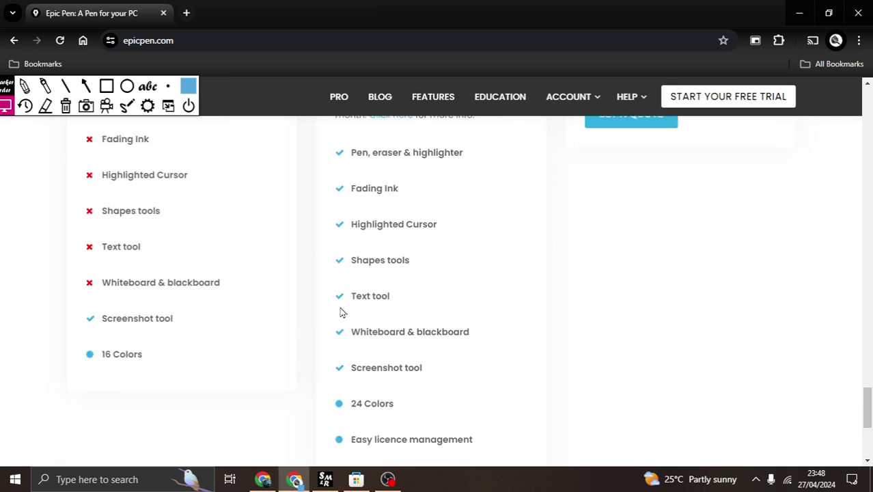
scroll(341, 287, "up", 1)
scroll(344, 260, "down", 2)
scroll(423, 184, "up", 4)
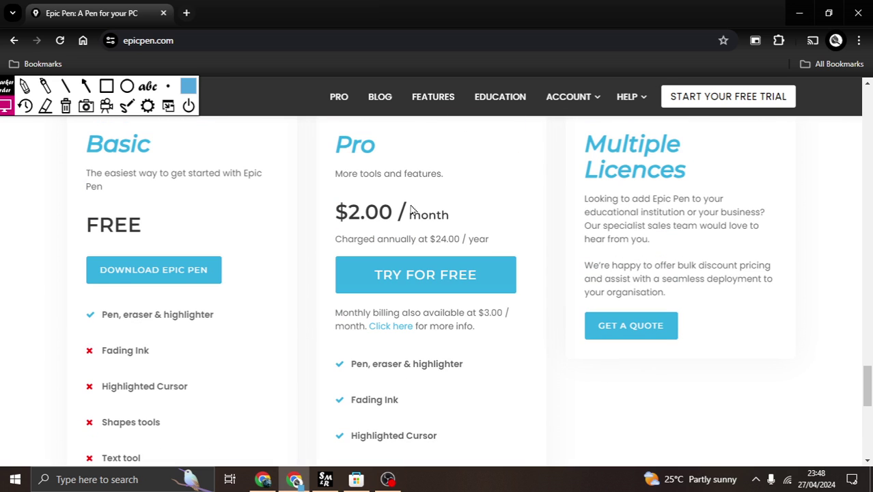
scroll(424, 274, "down", 1)
scroll(469, 215, "down", 2)
scroll(407, 290, "down", 2)
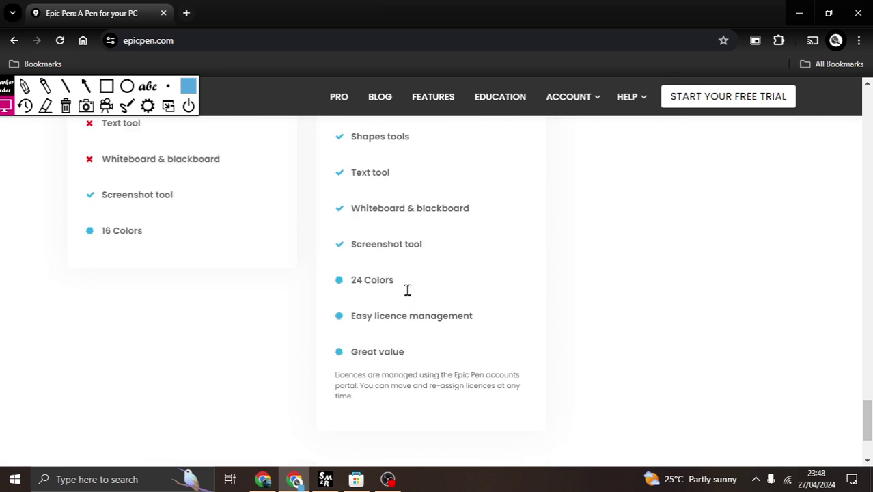
scroll(383, 308, "down", 2)
scroll(308, 205, "up", 3)
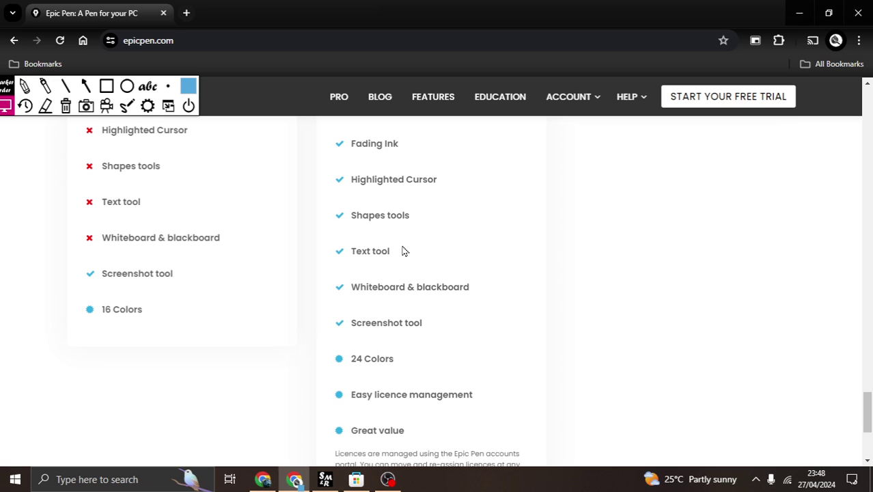
scroll(453, 245, "up", 2)
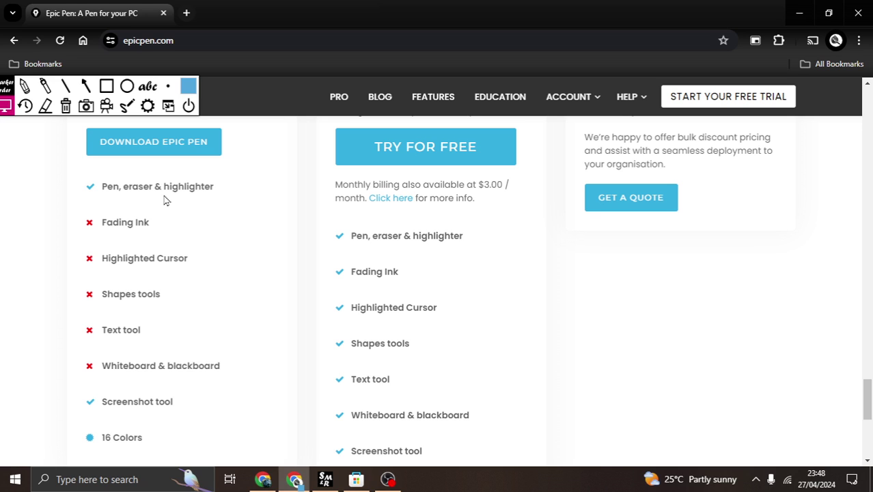
scroll(471, 277, "up", 1)
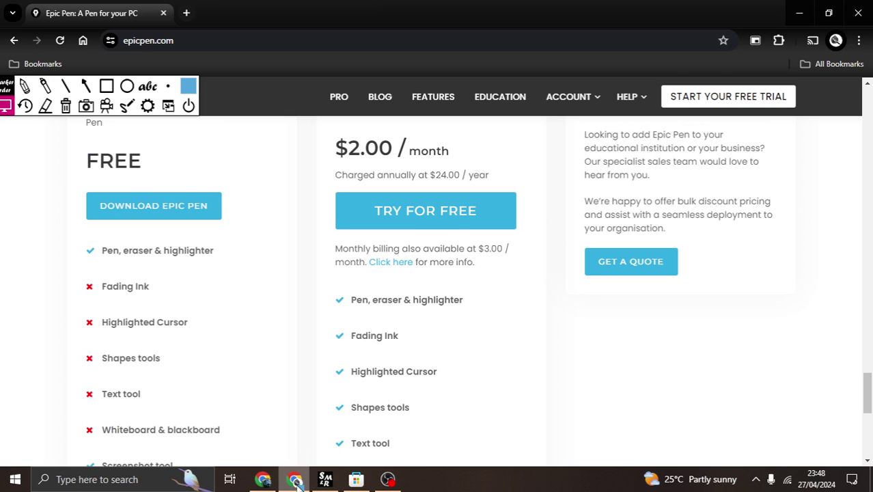
left_click(295, 480)
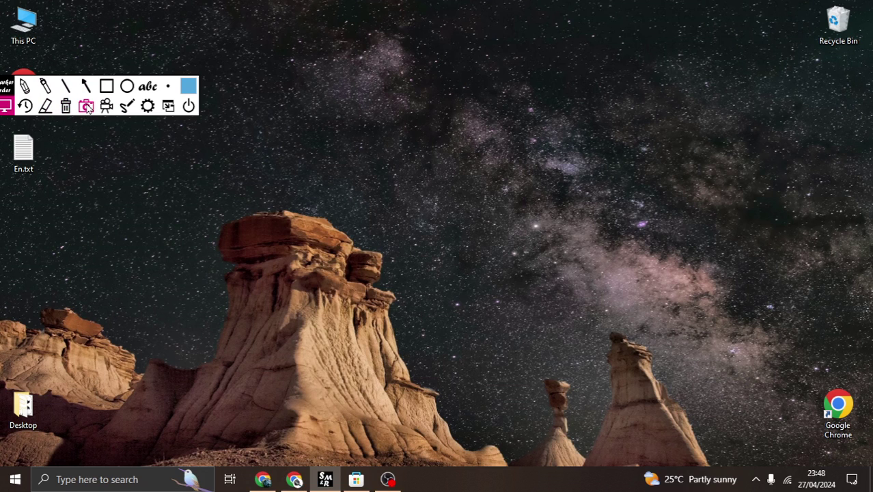
Capture the rock and night-sky region, save it to the desktop, and open the saved image
left_click(87, 106)
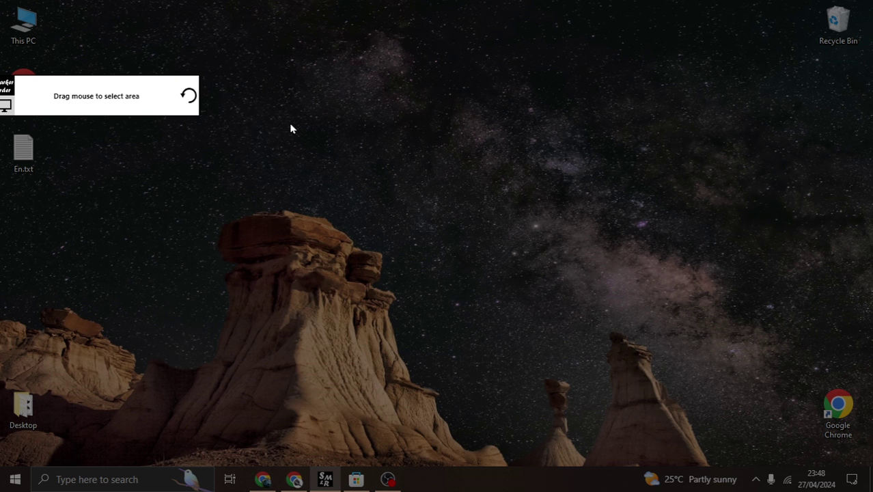
left_click_drag(257, 130, 680, 355)
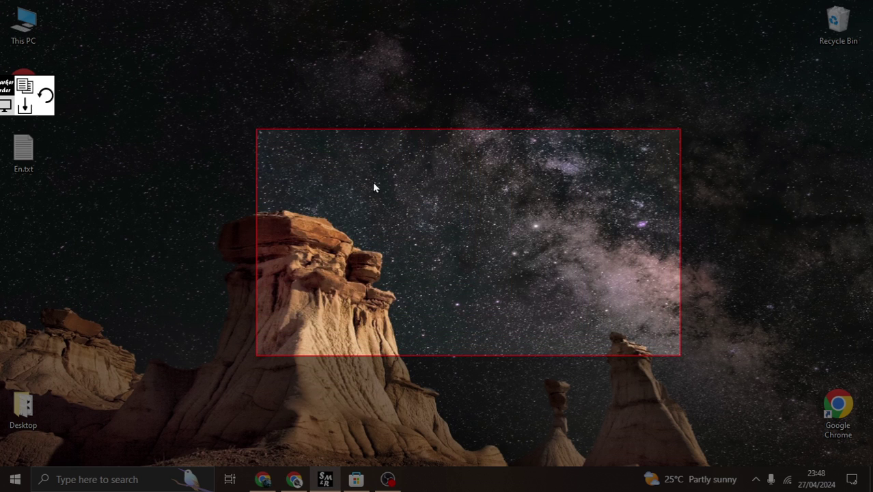
left_click(25, 105)
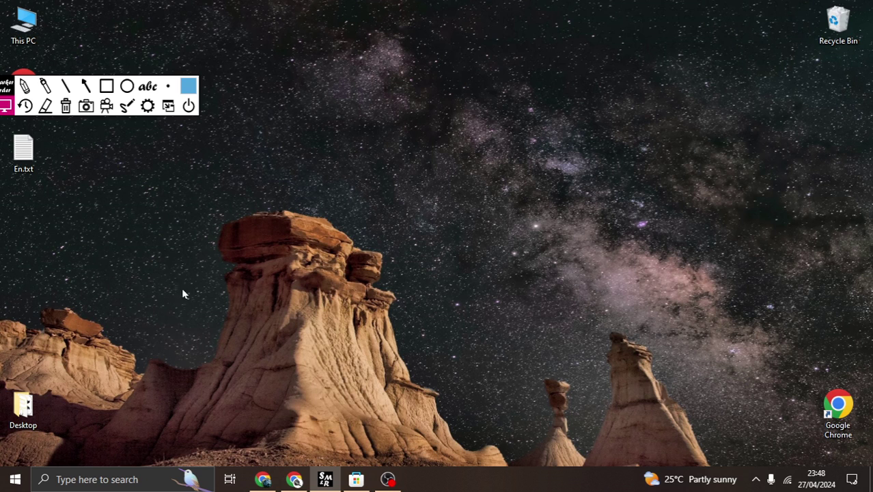
double_click(33, 216)
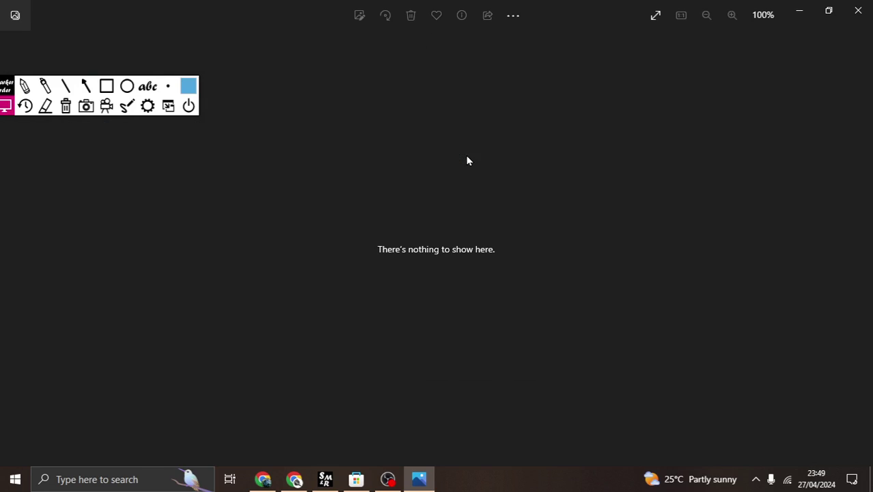
left_click(858, 11)
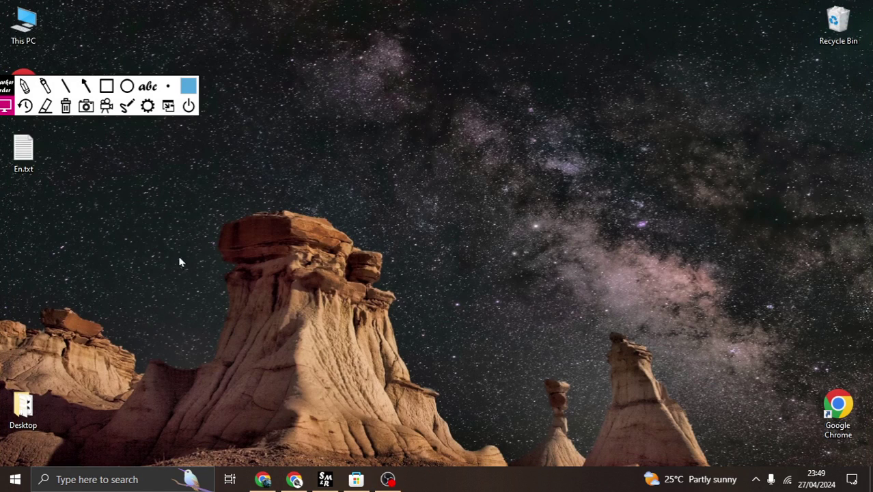
left_click(107, 107)
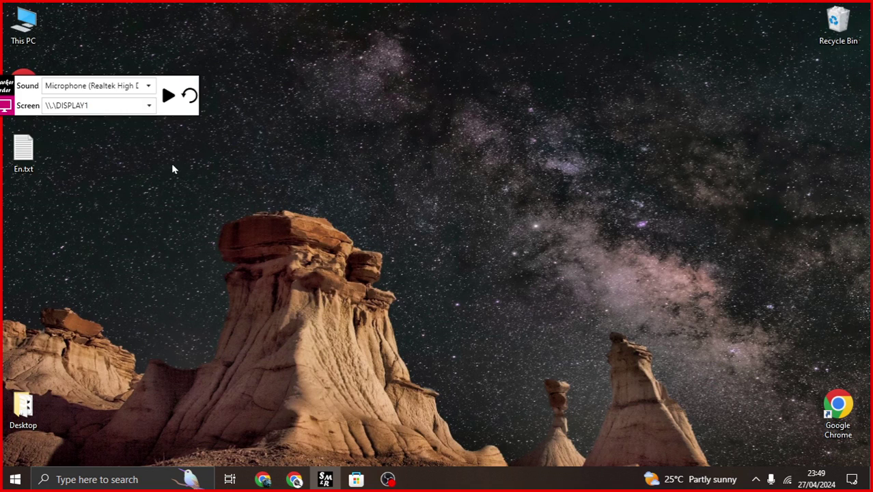
left_click(136, 87)
left_click(136, 86)
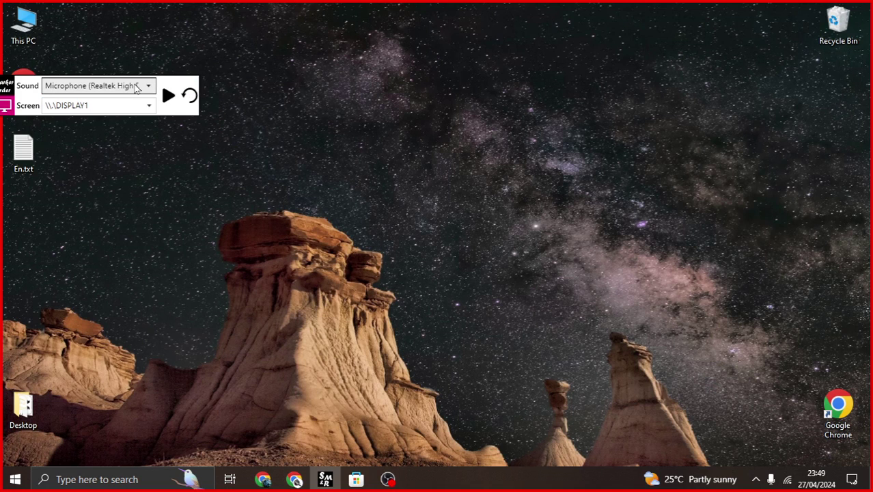
left_click(136, 87)
left_click(307, 54)
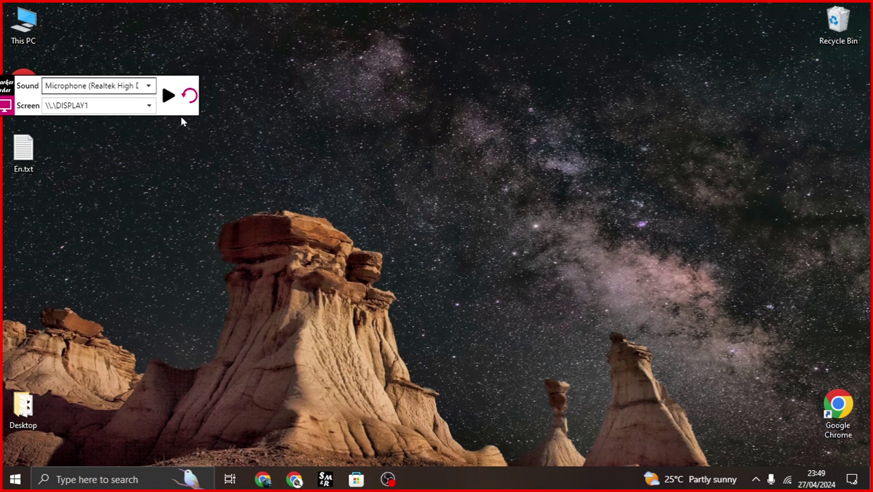
left_click(189, 96)
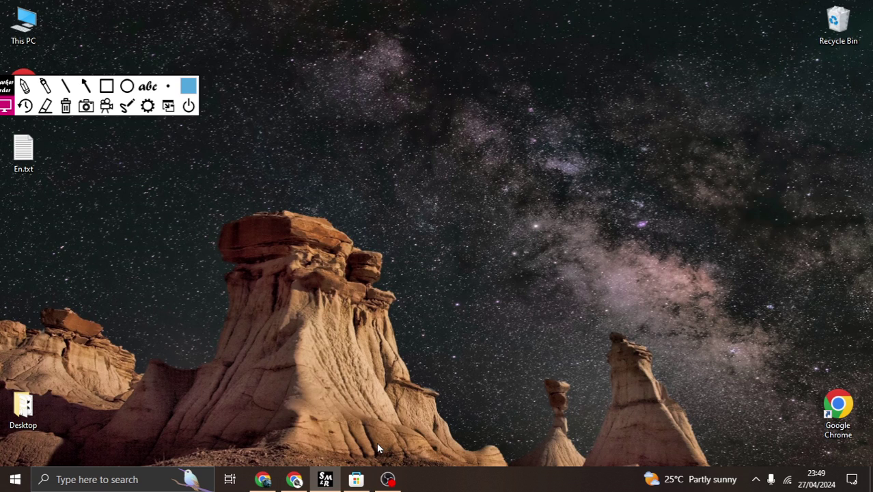
Rerun the 'screenmarker' search in Microsoft Store and open the Screen Marker and Recorder result
left_click(355, 479)
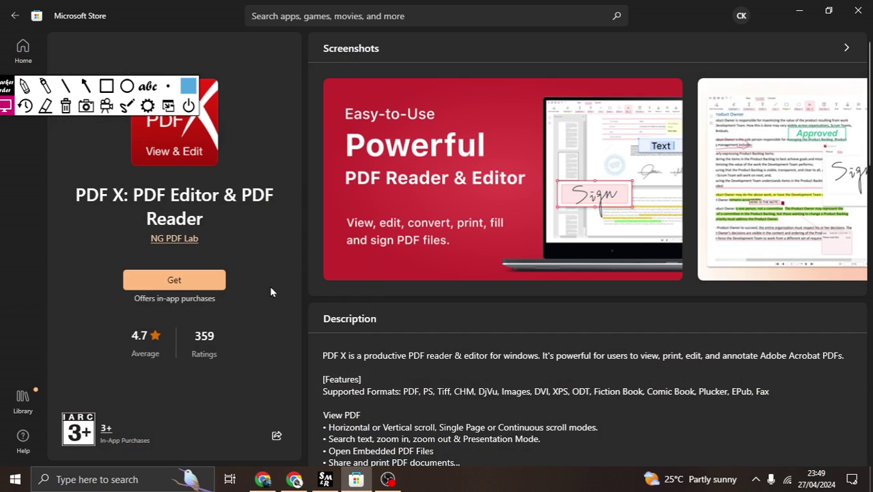
left_click(418, 8)
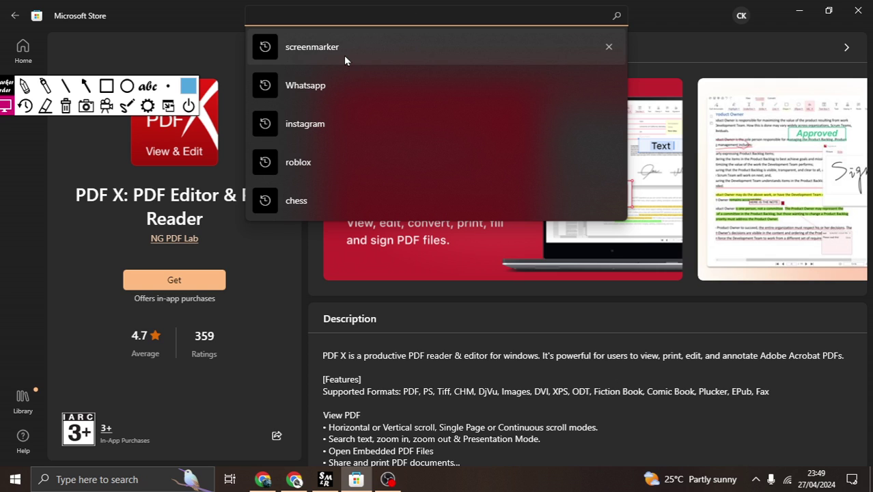
left_click(345, 57)
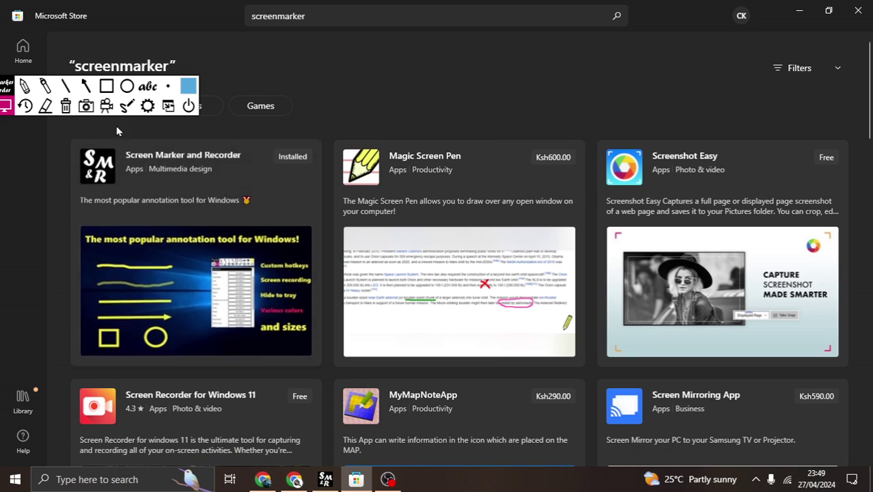
left_click(143, 160)
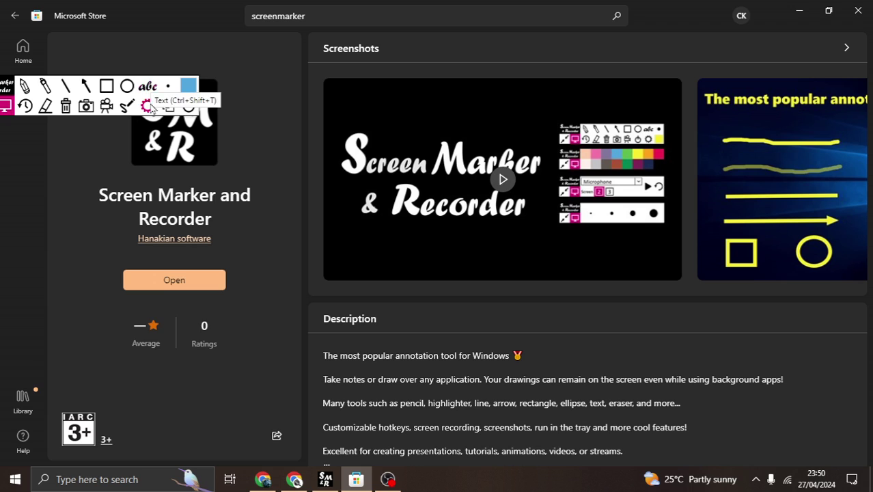
Add the text note 'today is a saturday' on the Store page, then clear it
left_click(151, 87)
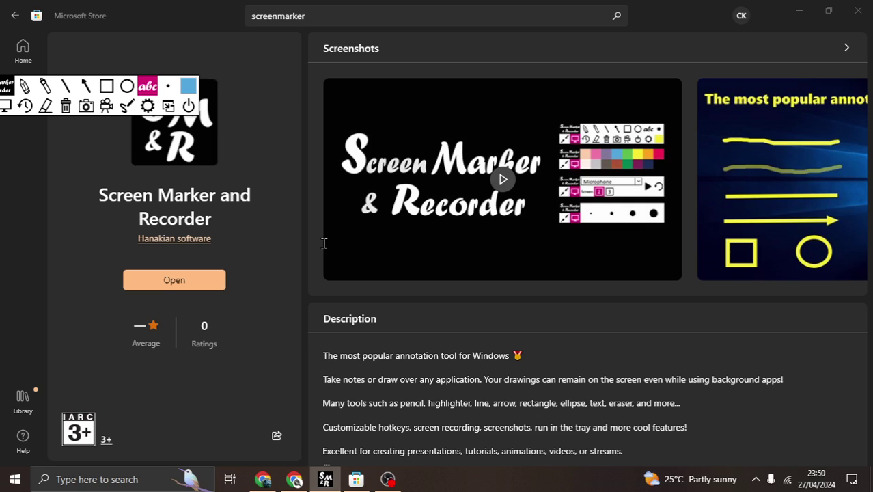
left_click(271, 318)
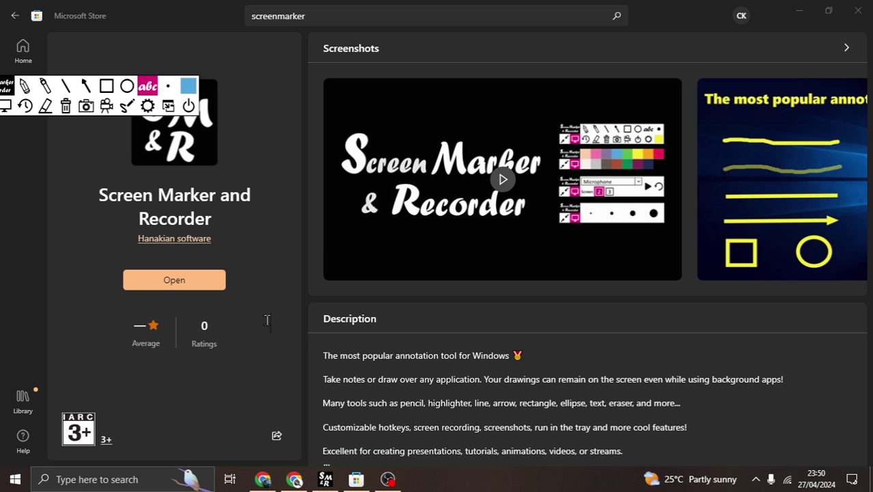
type("tod")
type("ay is a")
type(" satur")
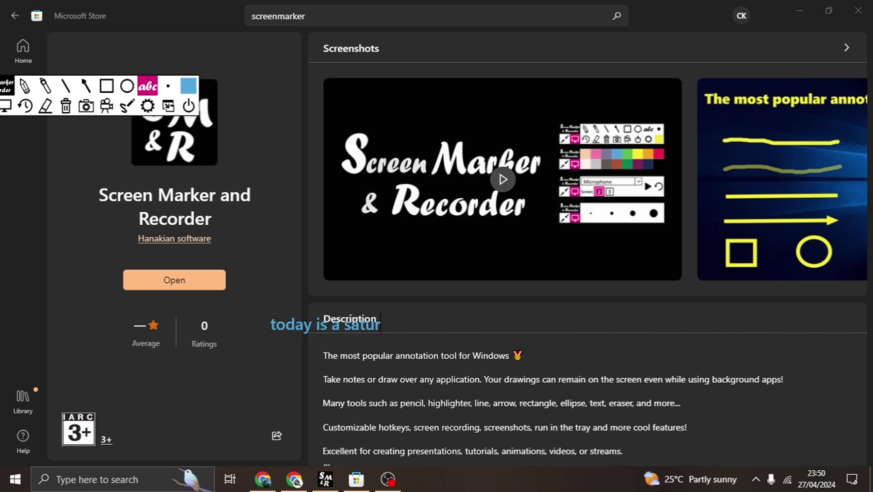
type("day")
left_click(65, 107)
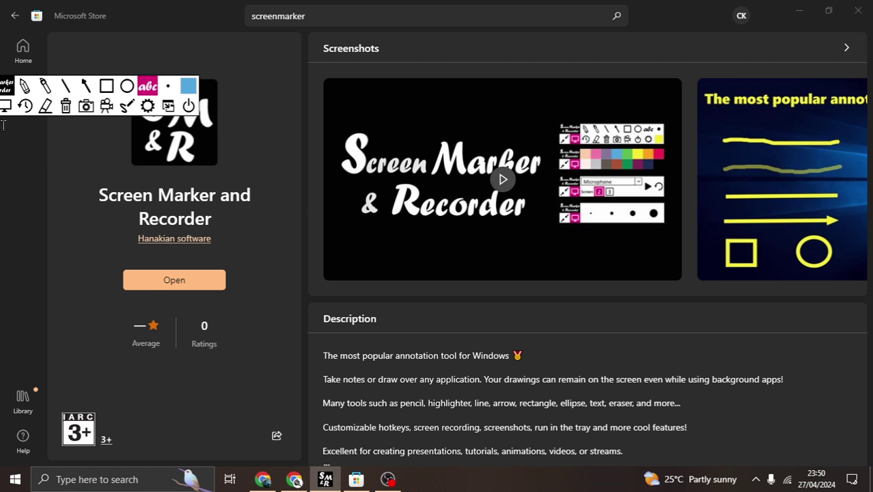
Close Microsoft Store and move the marker toolbar toward the top centre of the screen
left_click(856, 11)
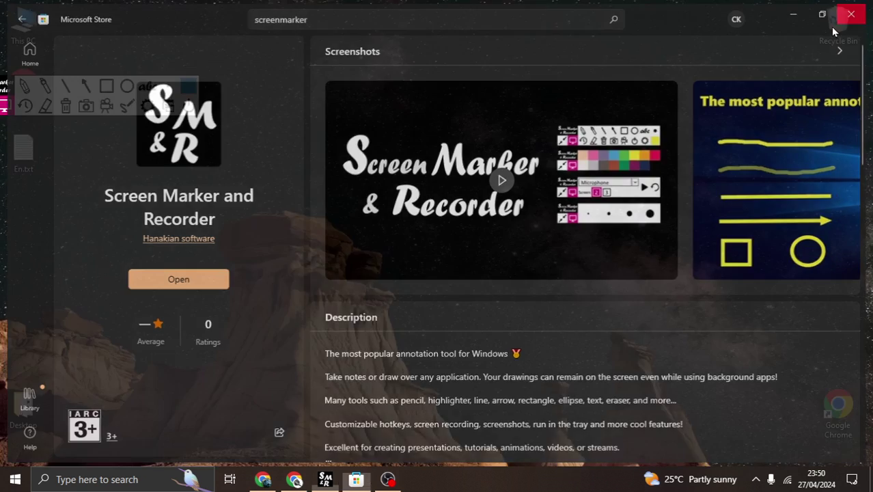
left_click_drag(3, 93, 294, 98)
left_click(274, 110)
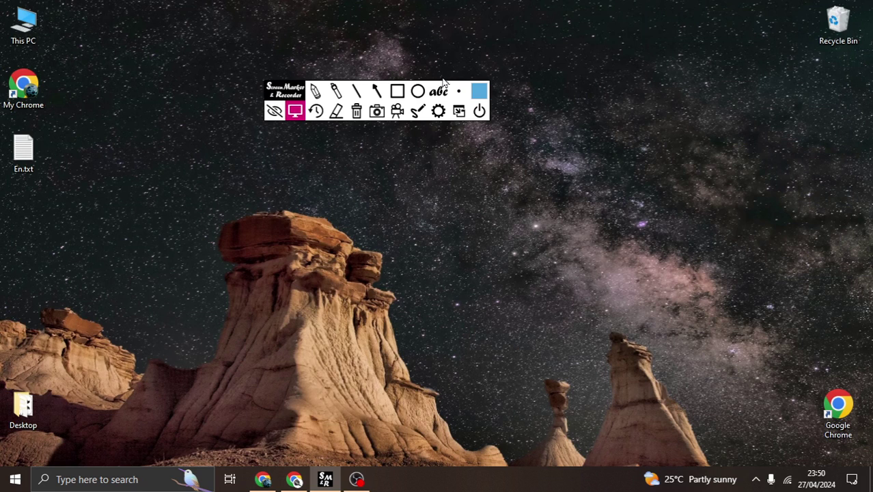
Collapse the toolbar into its small widget, reposition it, then expand it back to full
left_click(273, 112)
left_click_drag(274, 89, 362, 148)
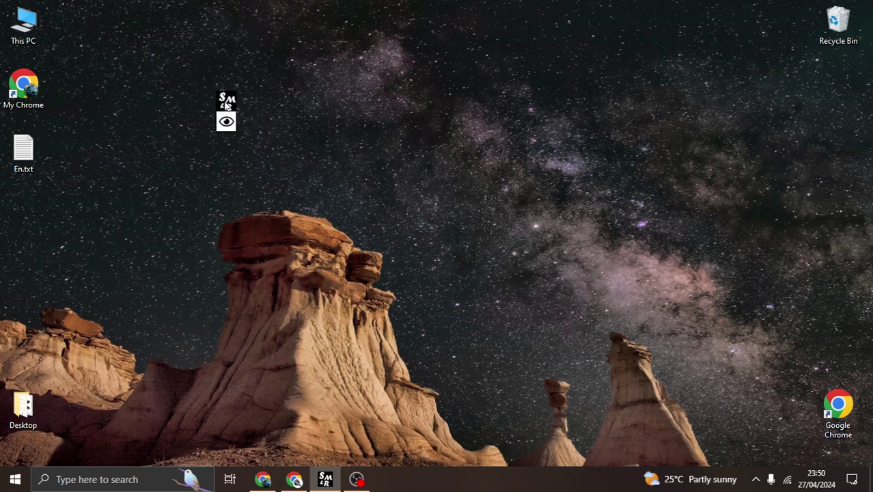
mouse_move(227, 103)
left_mouse_down()
mouse_move(235, 94)
mouse_move(304, 83)
left_mouse_up()
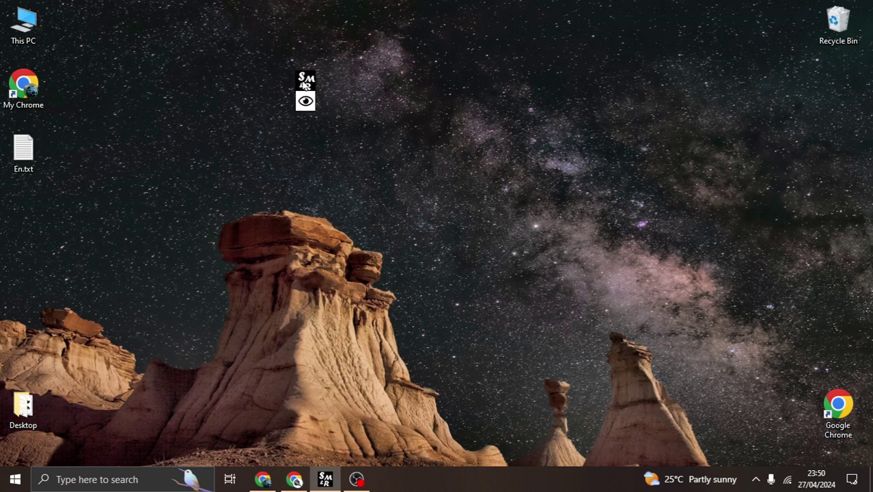
left_click(305, 101)
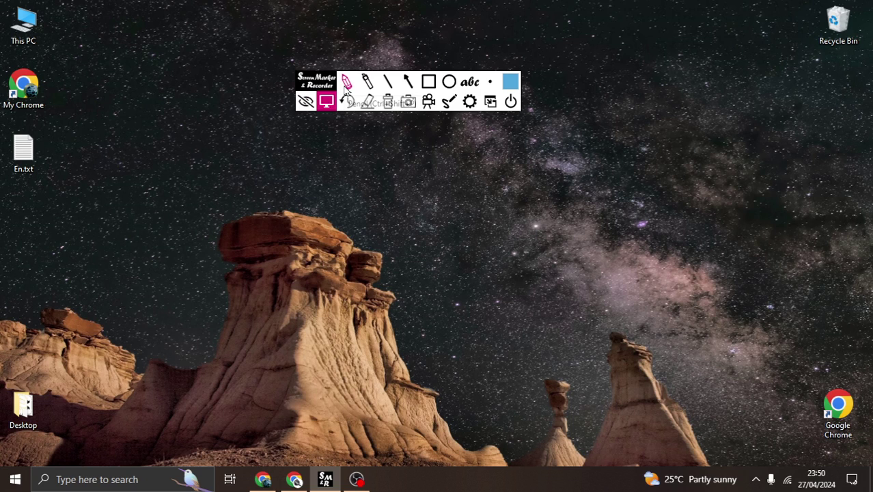
Handwrite blue strokes over the rock formation with the pen at normal thickness
left_click(346, 82)
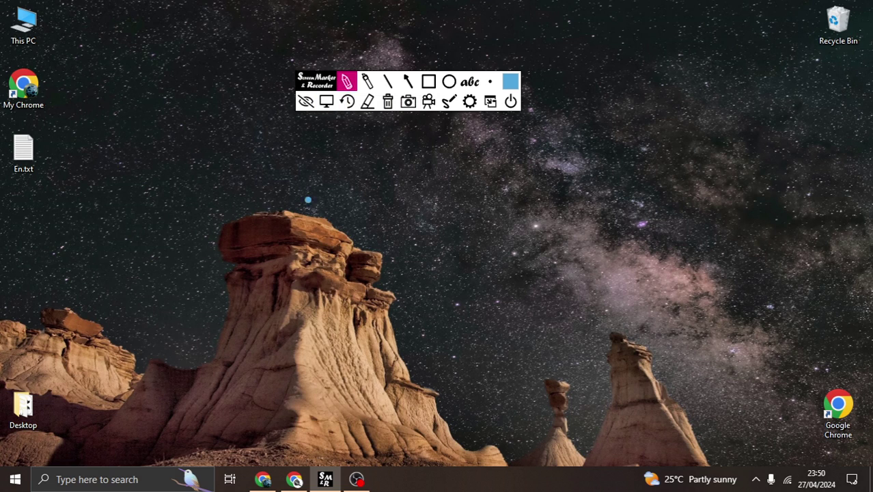
mouse_move(284, 273)
left_mouse_down()
mouse_move(341, 233)
mouse_move(411, 276)
left_mouse_up()
mouse_move(434, 241)
left_mouse_down()
mouse_move(451, 218)
mouse_move(449, 254)
left_mouse_up()
left_click(503, 250)
mouse_move(514, 234)
left_mouse_down()
mouse_move(530, 299)
mouse_move(530, 372)
left_mouse_up()
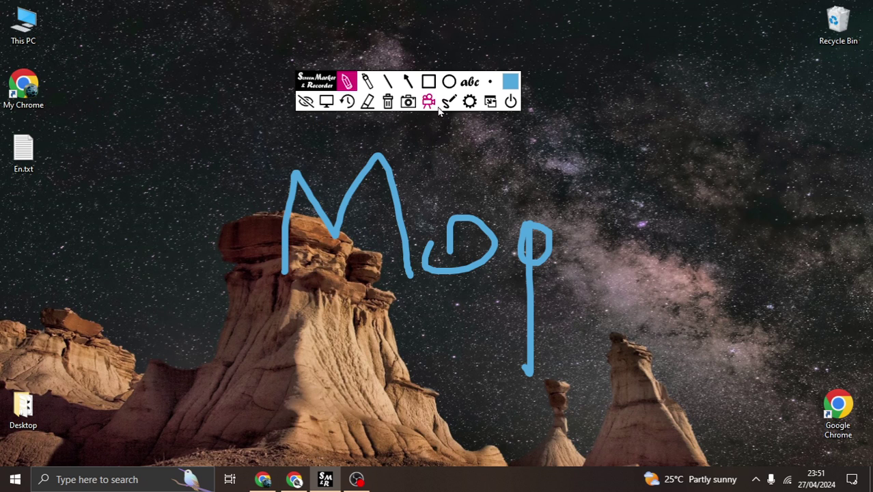
Raise the pen thickness to maximum, draw a thick blue blob, then clear all drawings
left_click(485, 83)
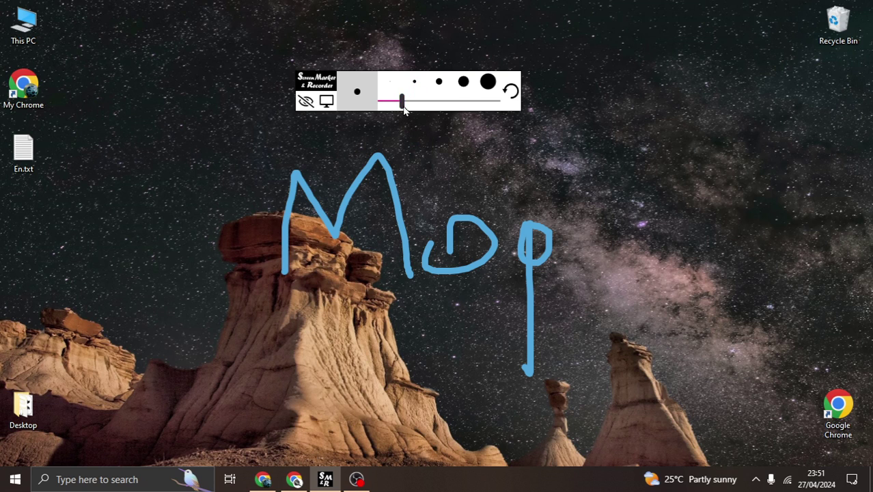
left_click_drag(401, 101, 395, 102)
mouse_move(558, 165)
left_mouse_down()
mouse_move(505, 161)
mouse_move(509, 151)
left_mouse_up()
left_click(488, 82)
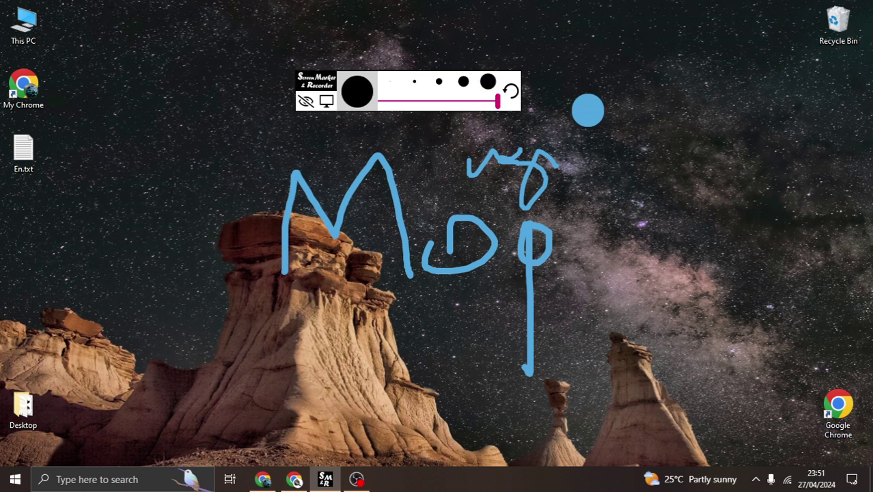
mouse_move(587, 111)
left_mouse_down()
mouse_move(635, 205)
mouse_move(588, 239)
left_mouse_up()
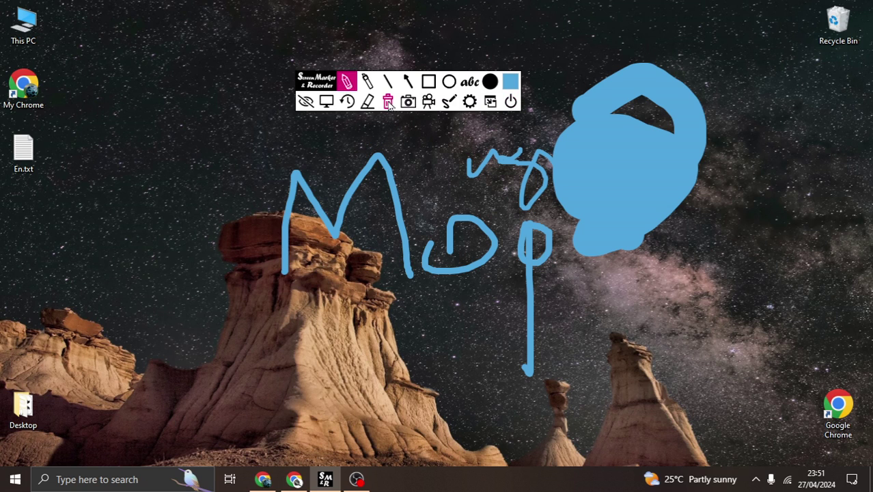
left_click(389, 103)
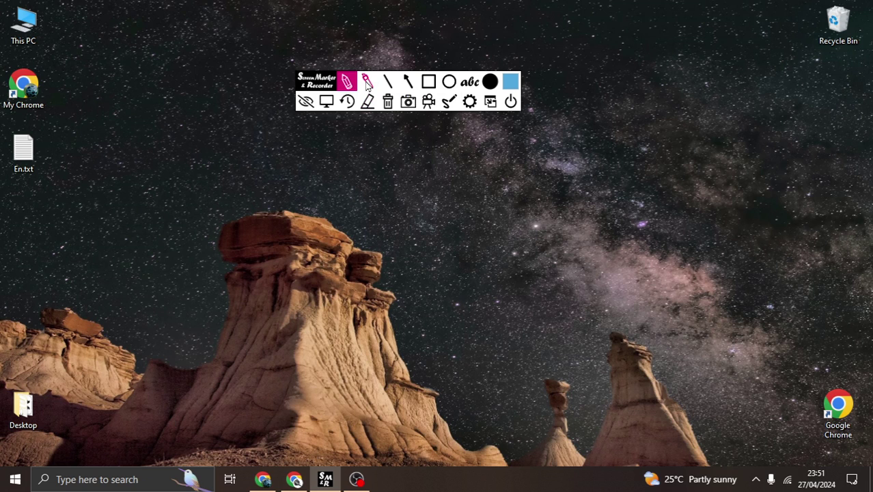
Draw two blue highlighter bands across the sky, then clear them
left_click(367, 83)
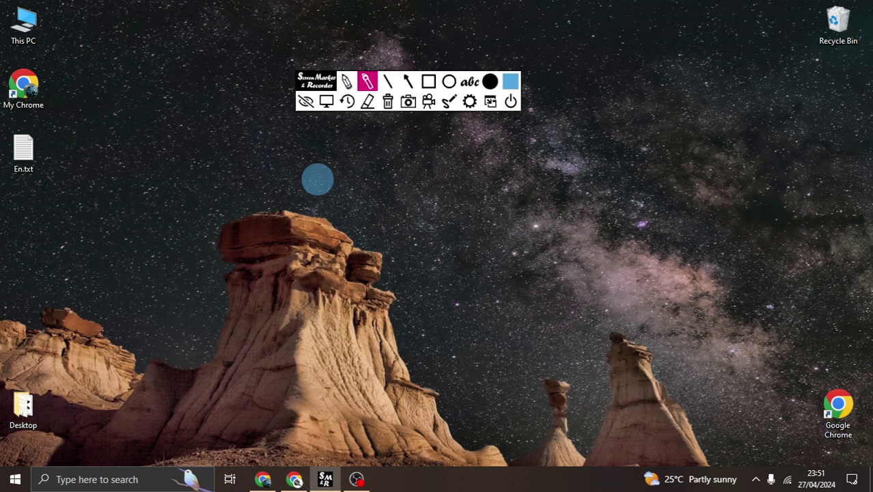
left_click_drag(316, 179, 670, 179)
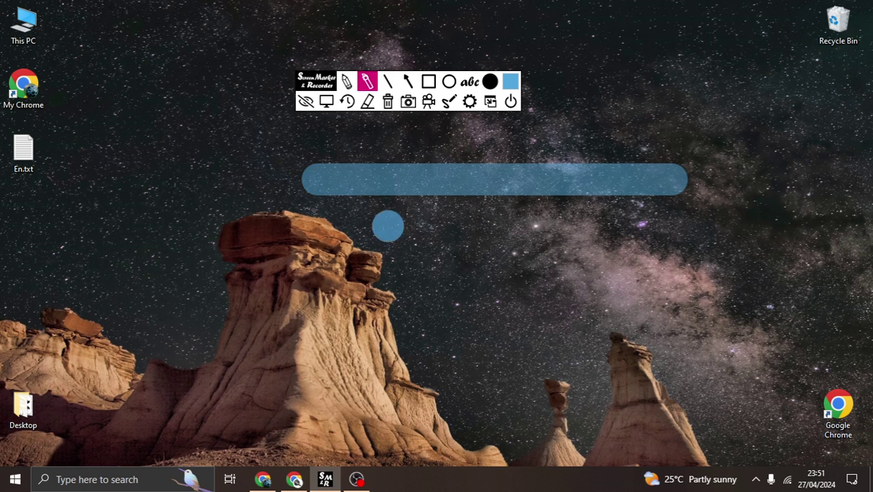
left_click_drag(330, 230, 782, 200)
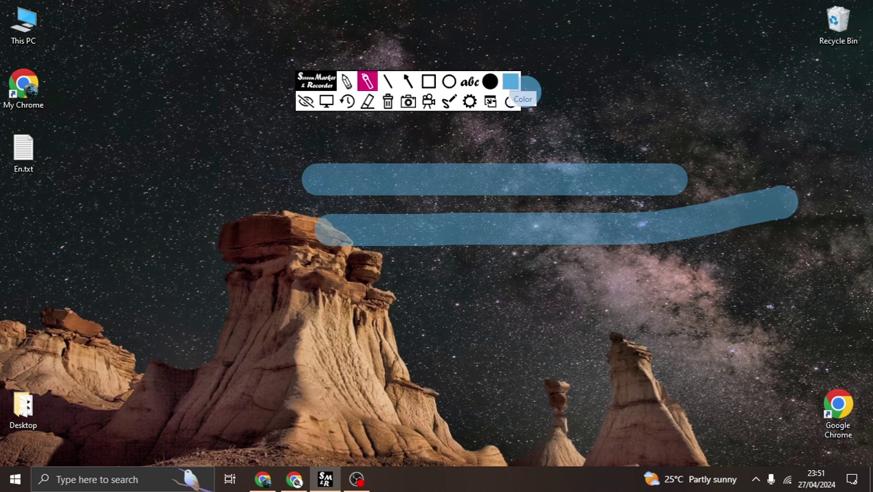
left_click(387, 101)
Switch to yellow, highlight a band across the sky, clear it, and select the straight-line tool
left_click(509, 85)
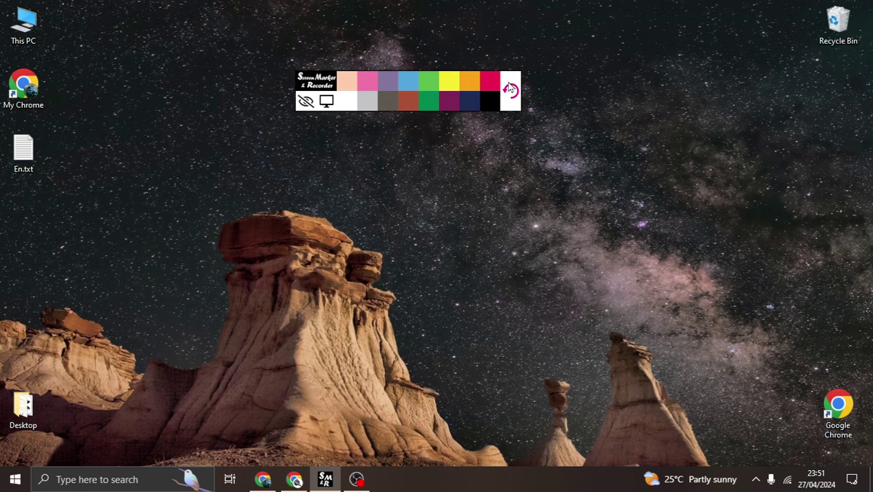
left_click(450, 82)
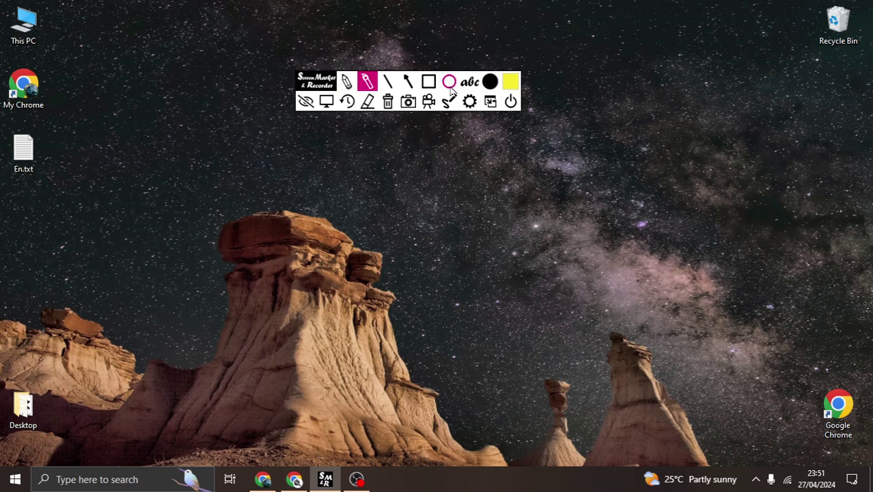
left_click_drag(302, 185, 702, 185)
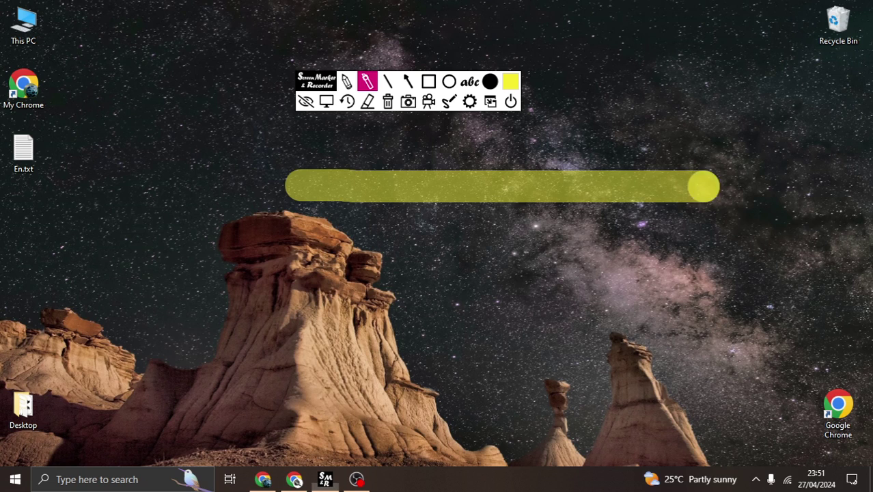
left_click(390, 102)
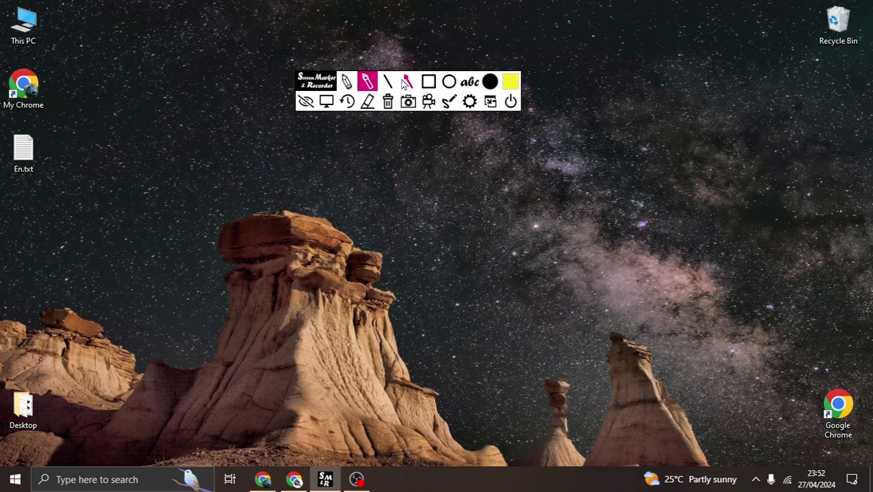
left_click(387, 82)
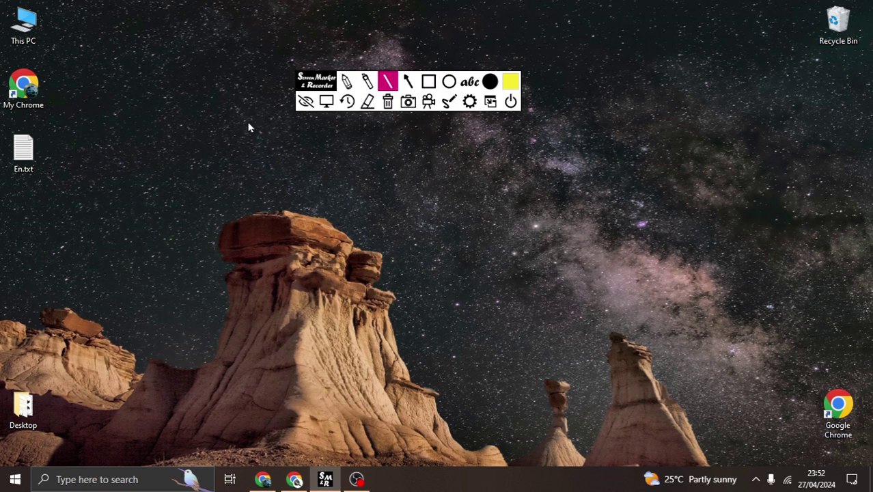
Draw a thick yellow line, shrink the pen to thinnest, draw a thin line, then clear both
left_click_drag(119, 166, 793, 166)
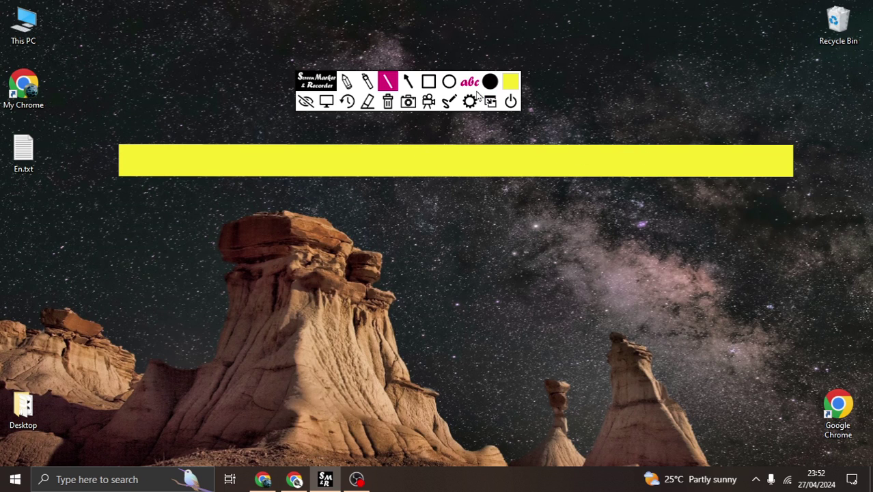
left_click(489, 82)
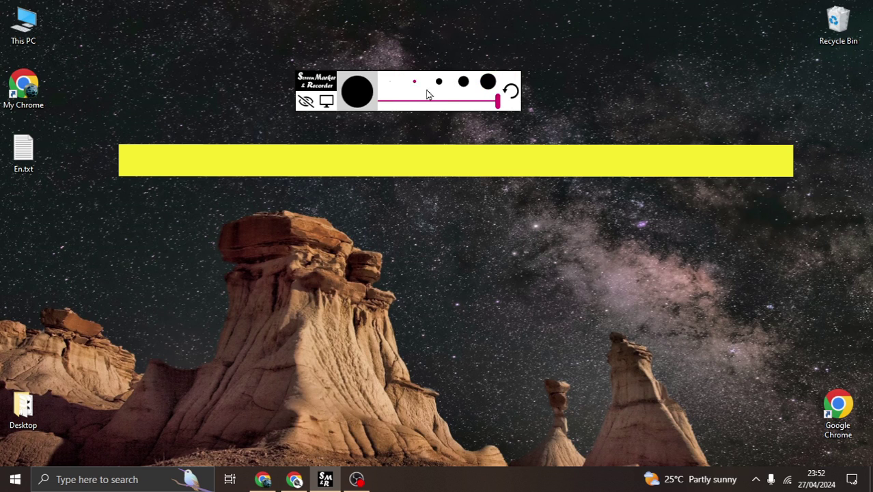
left_click_drag(498, 102, 382, 101)
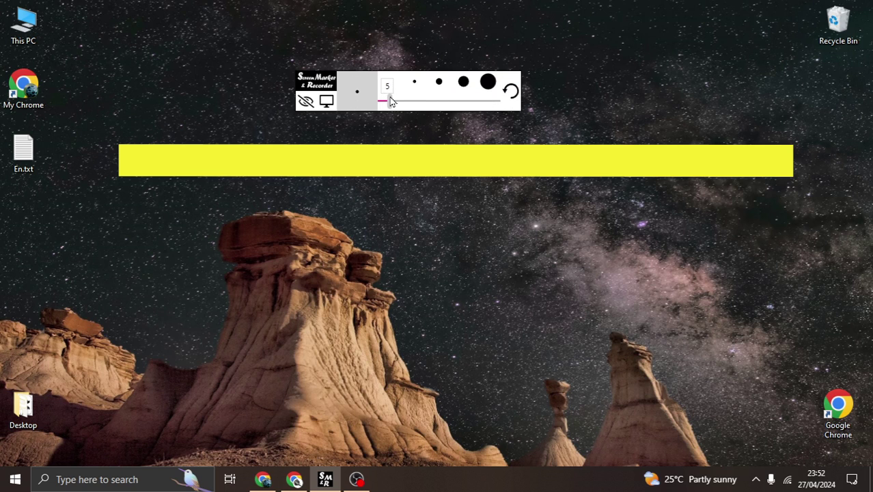
left_click(509, 96)
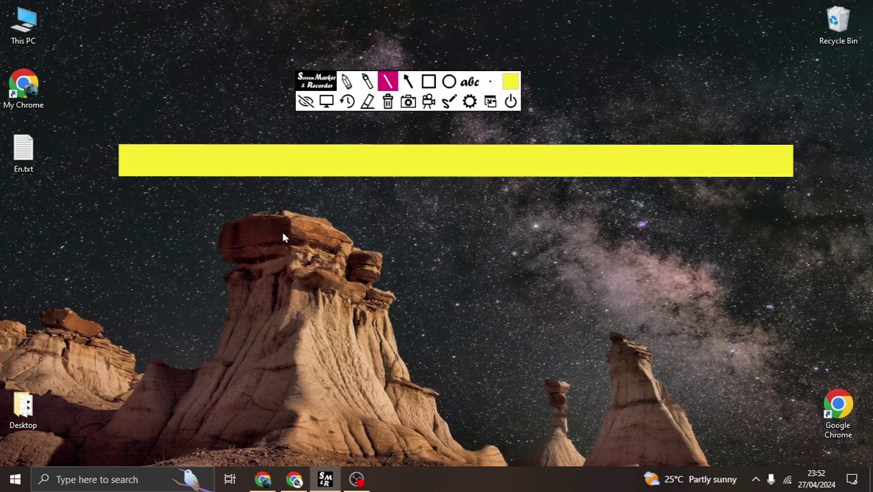
left_click_drag(248, 208, 718, 205)
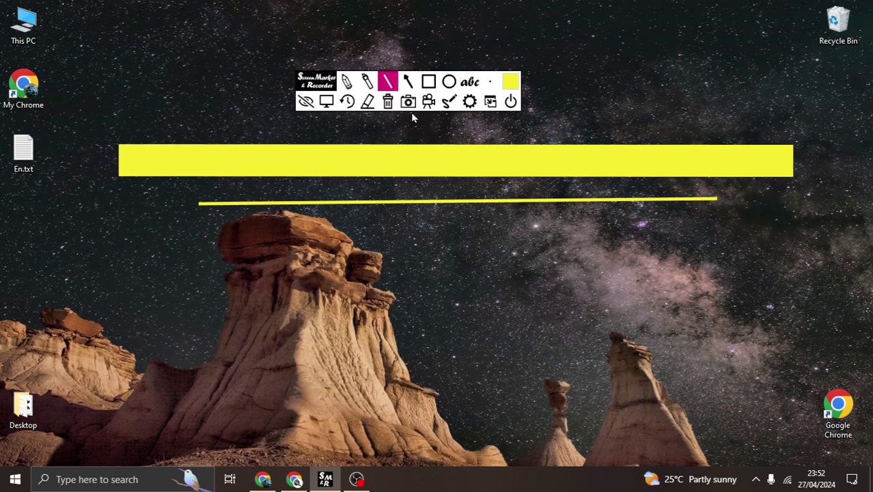
left_click(387, 101)
Draw two yellow arrows, one pointing at the Recycle Bin, then clear them
left_click(408, 82)
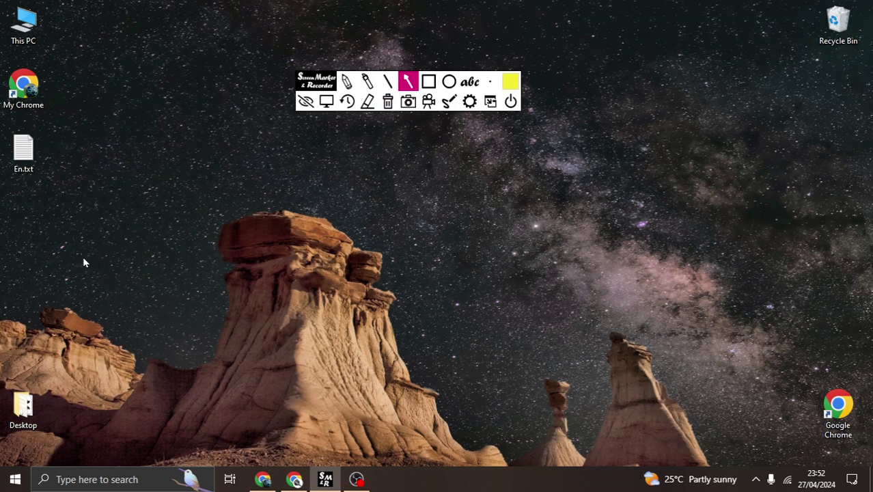
left_click_drag(78, 256, 447, 166)
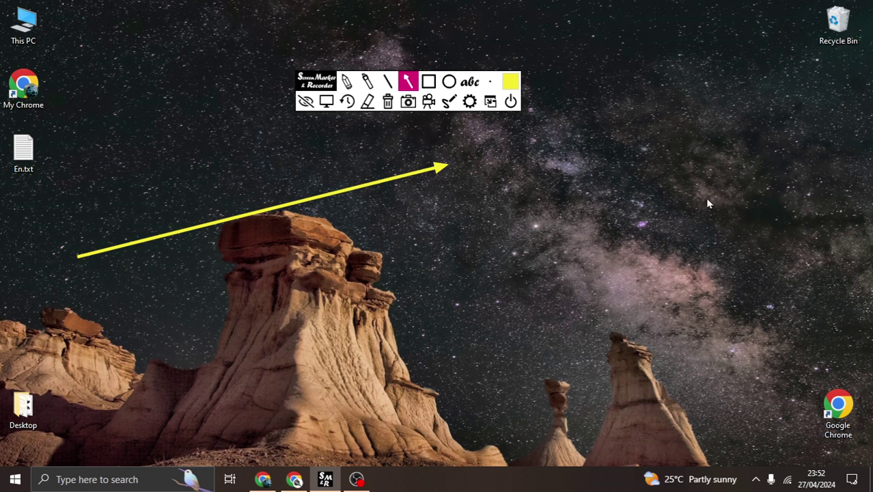
left_click_drag(525, 231, 828, 42)
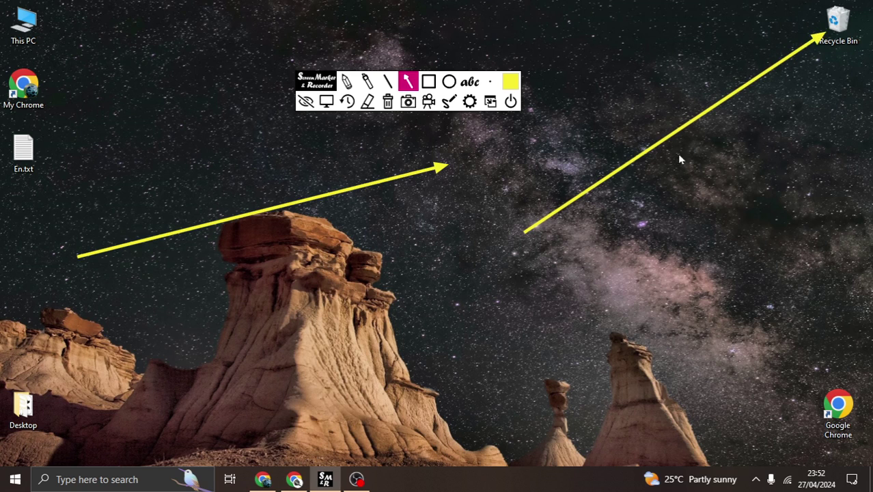
left_click(388, 101)
Draw a yellow rectangle outline on the desktop, then clear it
left_click(428, 81)
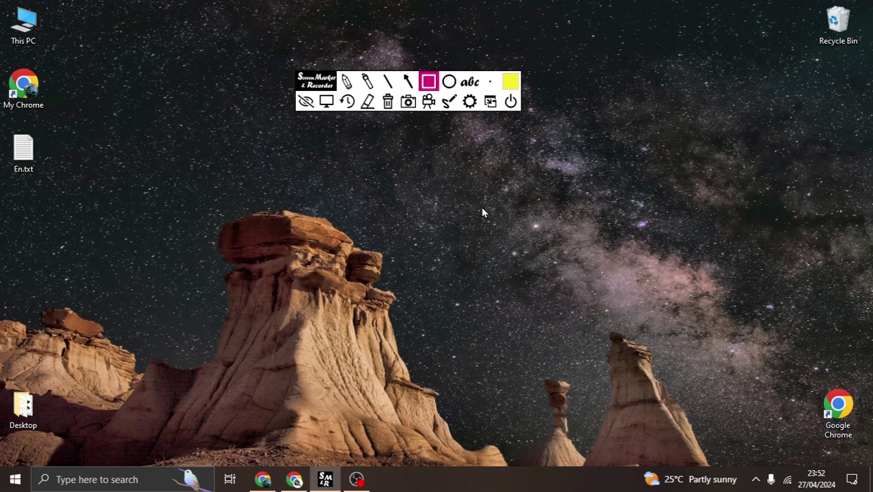
mouse_move(426, 162)
left_mouse_down()
mouse_move(592, 245)
mouse_move(448, 387)
mouse_move(439, 385)
left_mouse_up()
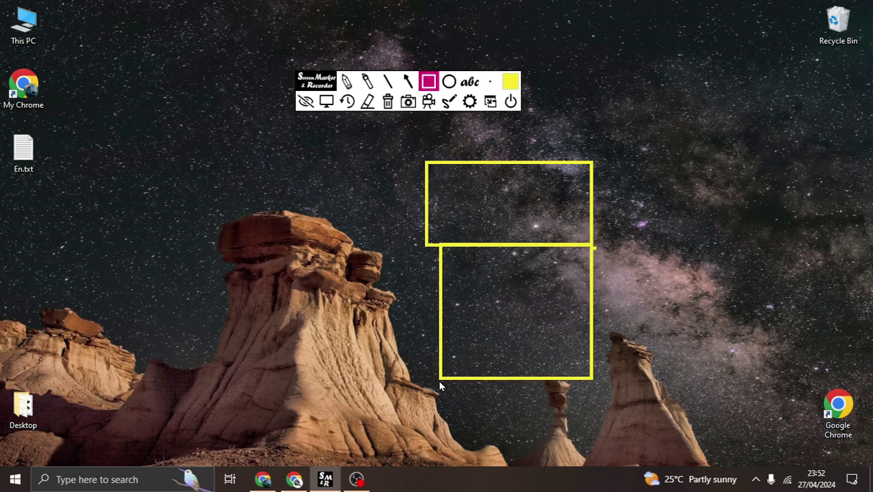
left_click(387, 102)
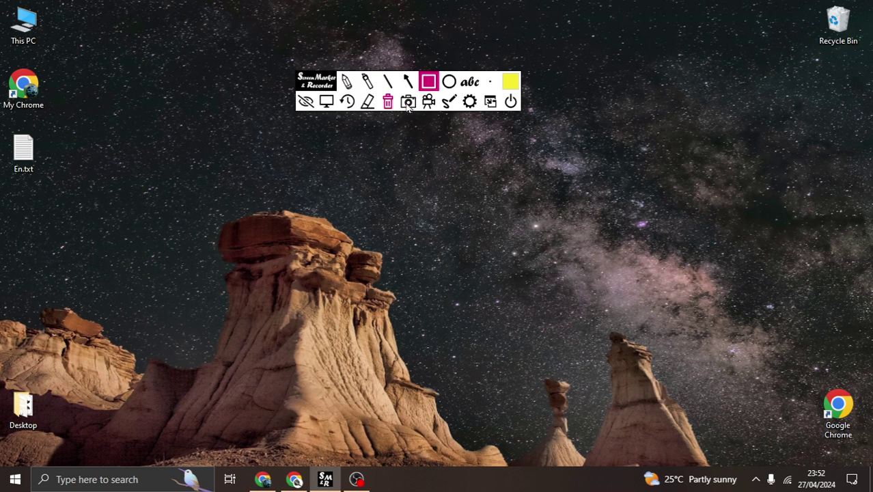
Draw a yellow ellipse over the night sky, then clear it
left_click(449, 82)
mouse_move(423, 161)
left_mouse_down()
mouse_move(628, 254)
mouse_move(628, 315)
left_mouse_up()
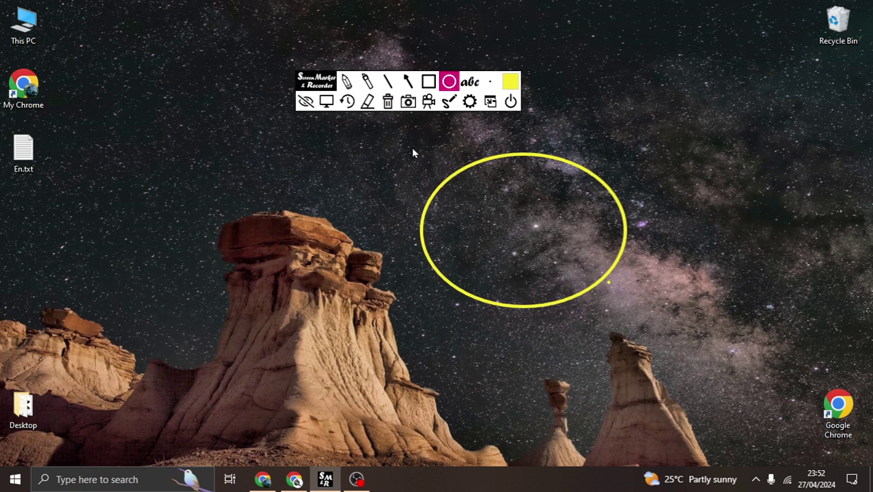
left_click(392, 101)
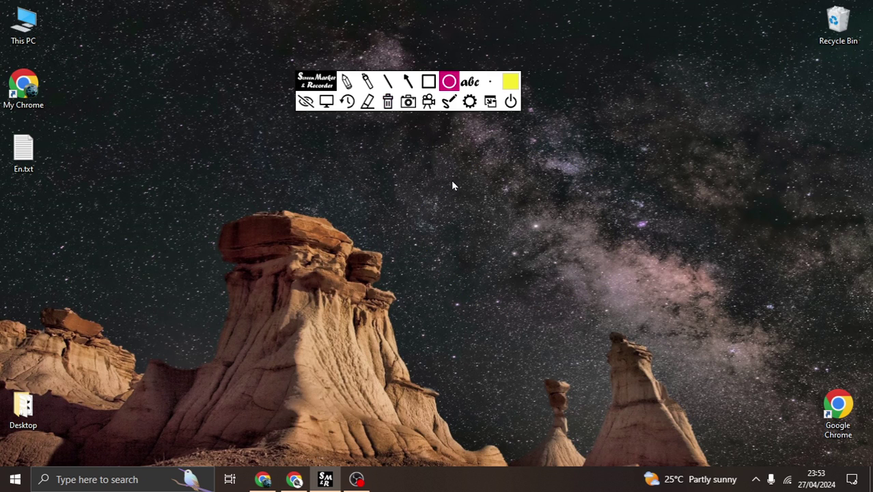
Handwrite 'Hello world' in yellow with the pencil
left_click(347, 81)
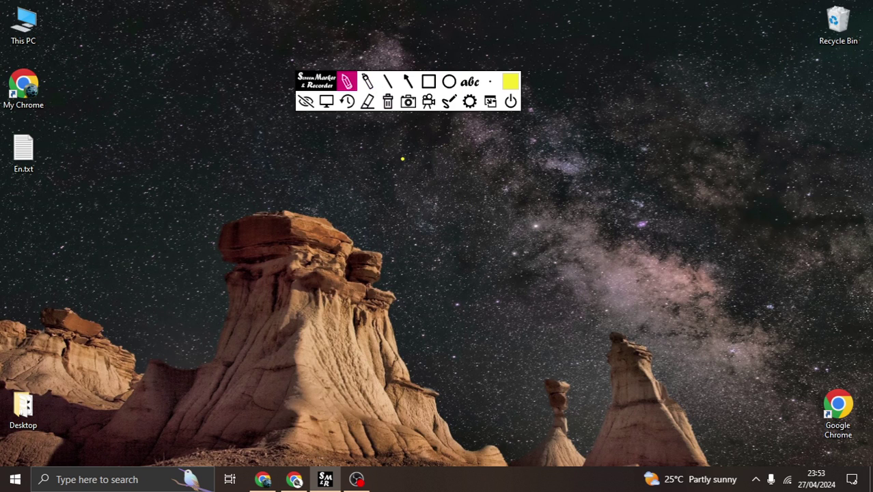
left_click_drag(402, 159, 402, 235)
left_click_drag(403, 202, 437, 198)
mouse_move(431, 164)
left_mouse_down()
mouse_move(431, 217)
mouse_move(478, 193)
mouse_move(500, 233)
left_mouse_up()
left_click_drag(500, 156, 504, 254)
left_click_drag(519, 162, 522, 252)
left_click_drag(543, 215, 546, 218)
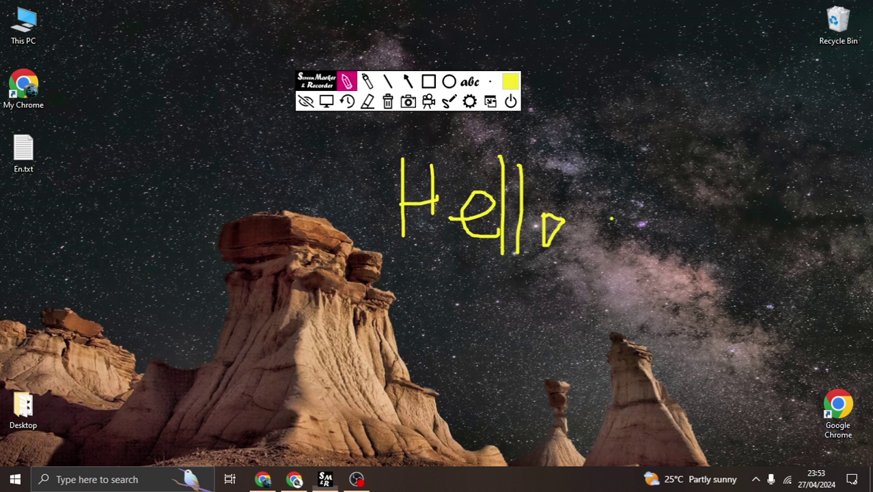
mouse_move(631, 205)
left_mouse_down()
mouse_move(654, 218)
mouse_move(672, 209)
mouse_move(724, 217)
left_mouse_up()
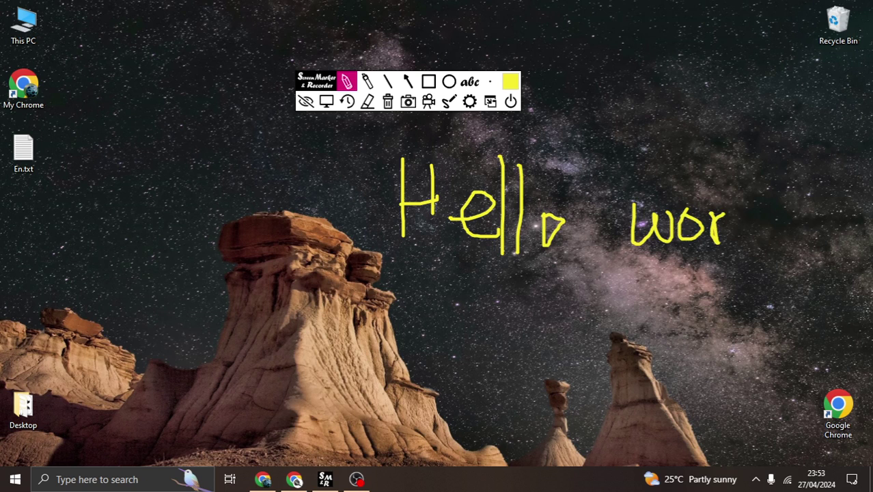
left_click_drag(729, 176, 740, 242)
mouse_move(777, 217)
left_mouse_down()
mouse_move(787, 166)
mouse_move(803, 242)
left_mouse_up()
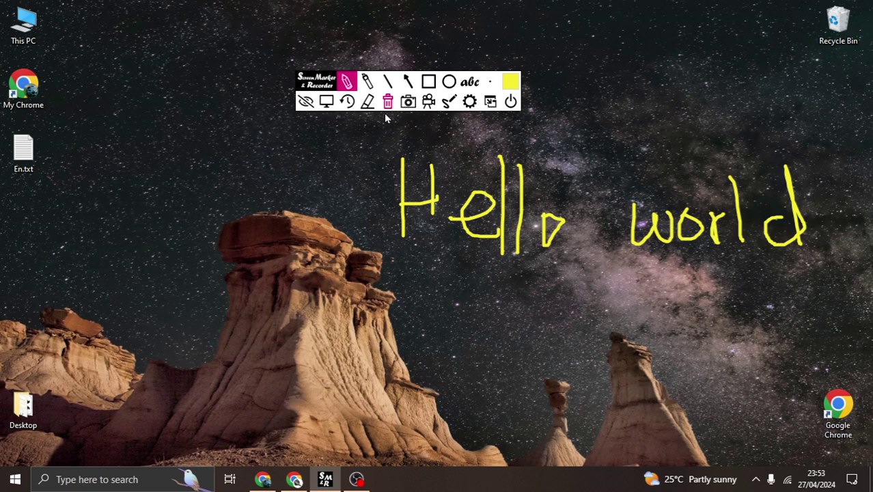
Erase the 'ld' of 'world', redraw it, then clear all the handwriting
left_click(367, 102)
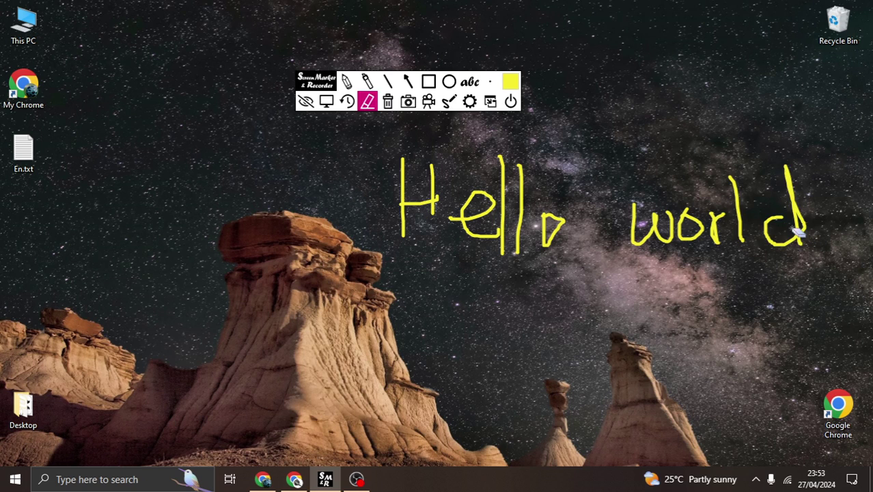
left_click_drag(795, 234, 789, 195)
left_click_drag(741, 240, 736, 231)
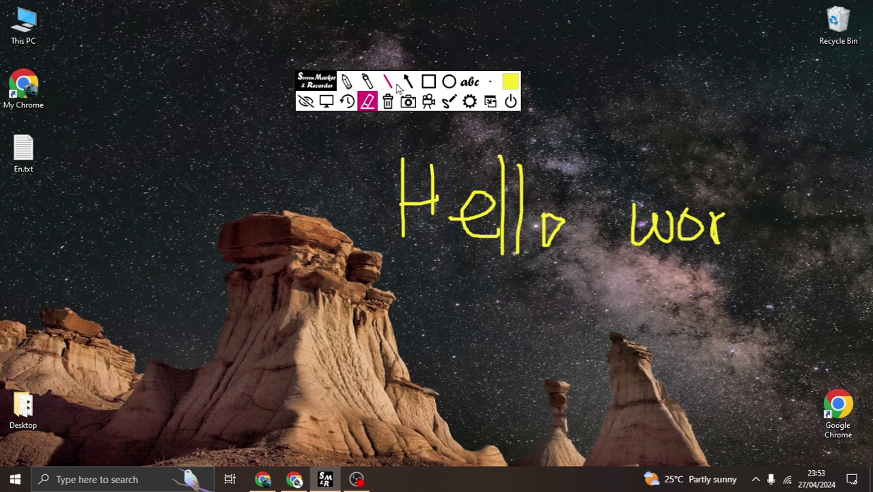
left_click_drag(727, 179, 723, 246)
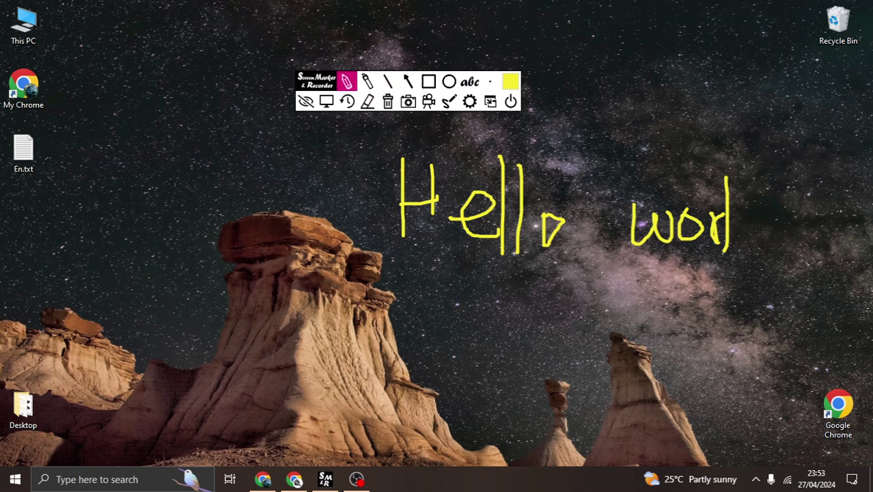
mouse_move(765, 217)
left_mouse_down()
mouse_move(800, 239)
mouse_move(760, 227)
left_mouse_up()
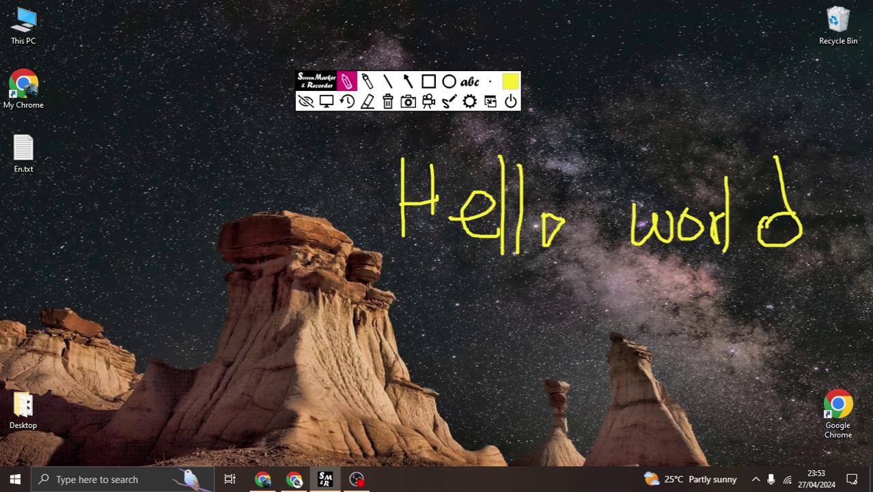
left_click(387, 101)
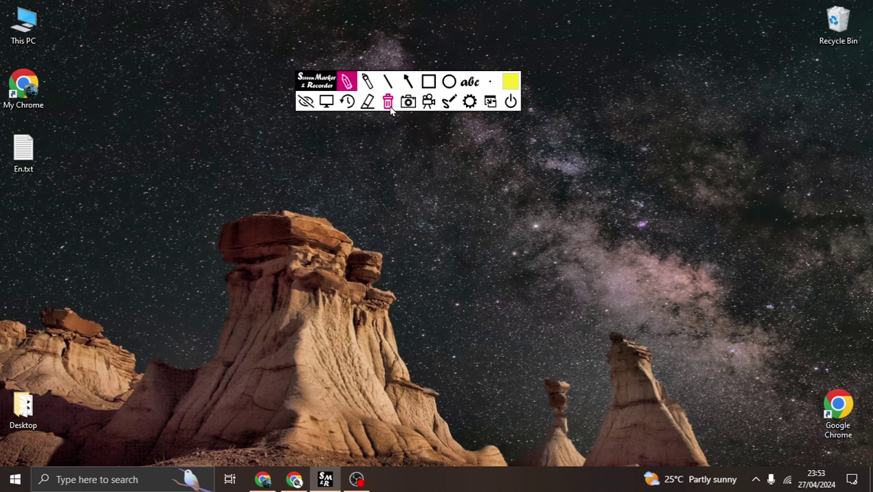
Browse the settings' save location, tool shortcuts and general options, then return to the top
left_click(469, 102)
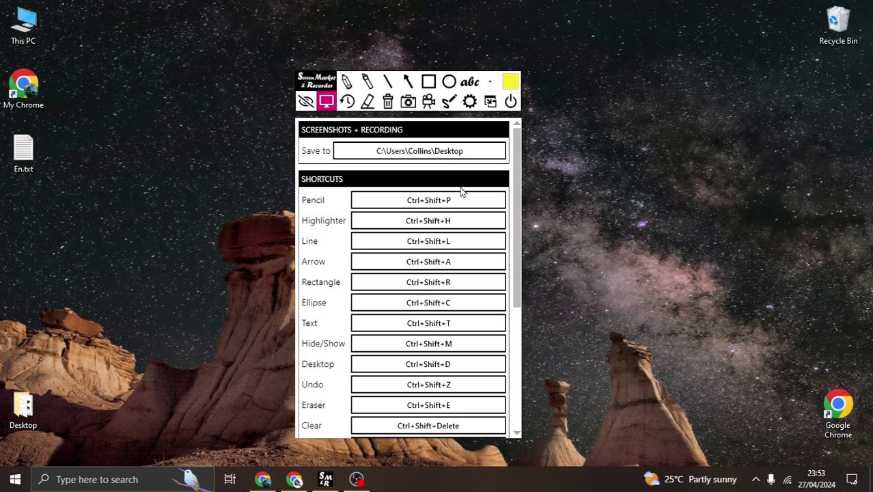
scroll(459, 244, "down", 3)
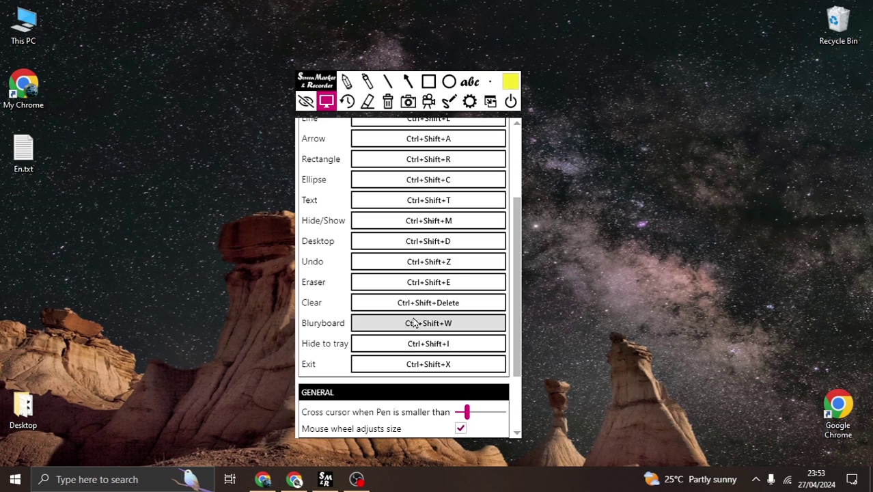
scroll(412, 338, "down", 2)
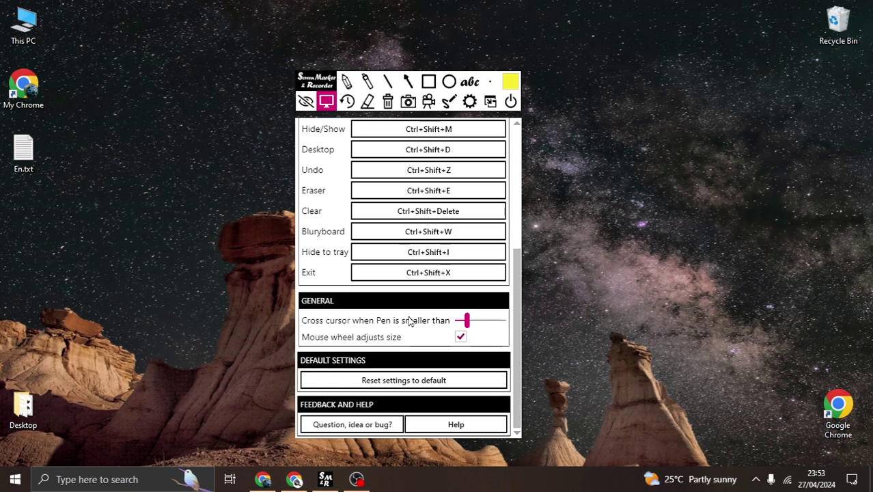
left_click(469, 102)
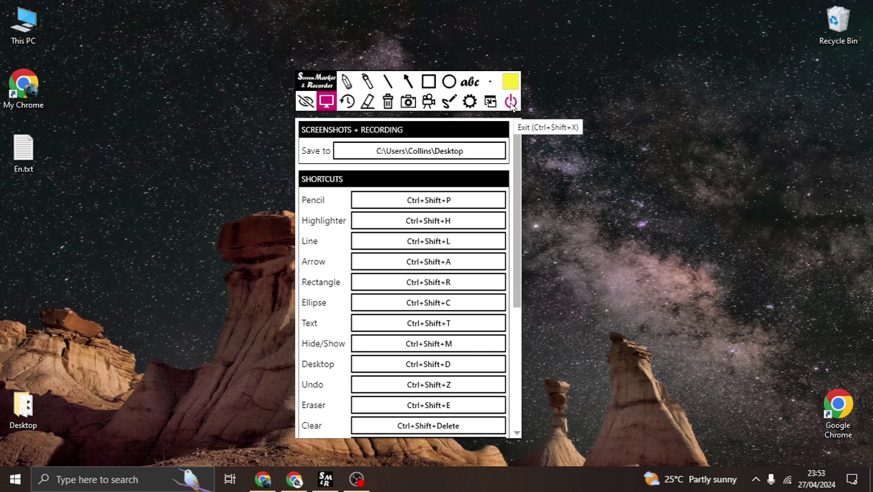
Exit the application and confirm with Yes in the 'Exit application' prompt
left_click(511, 101)
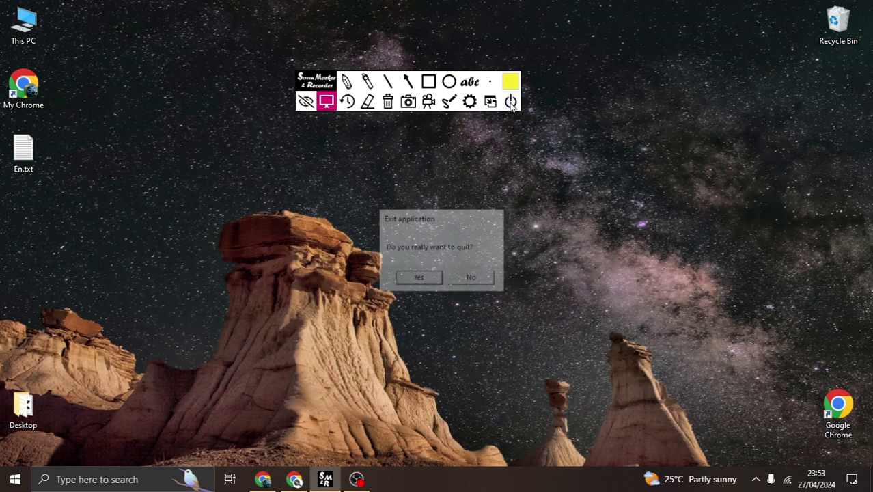
left_click(419, 280)
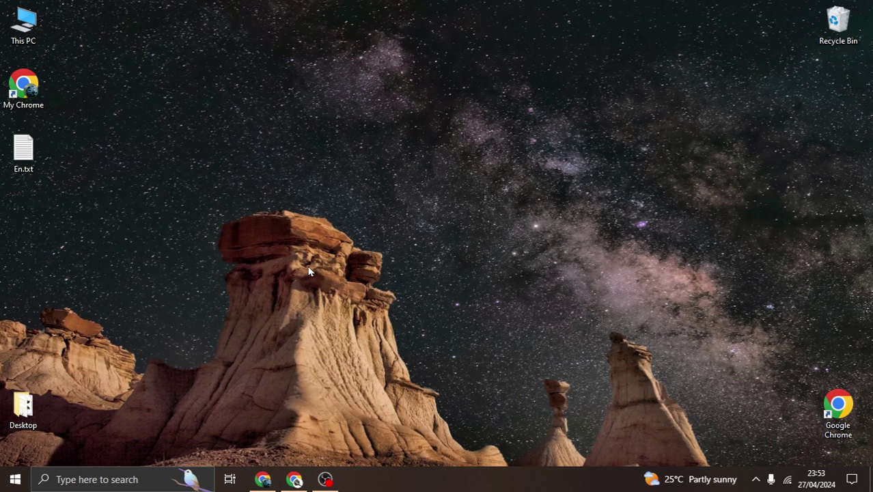